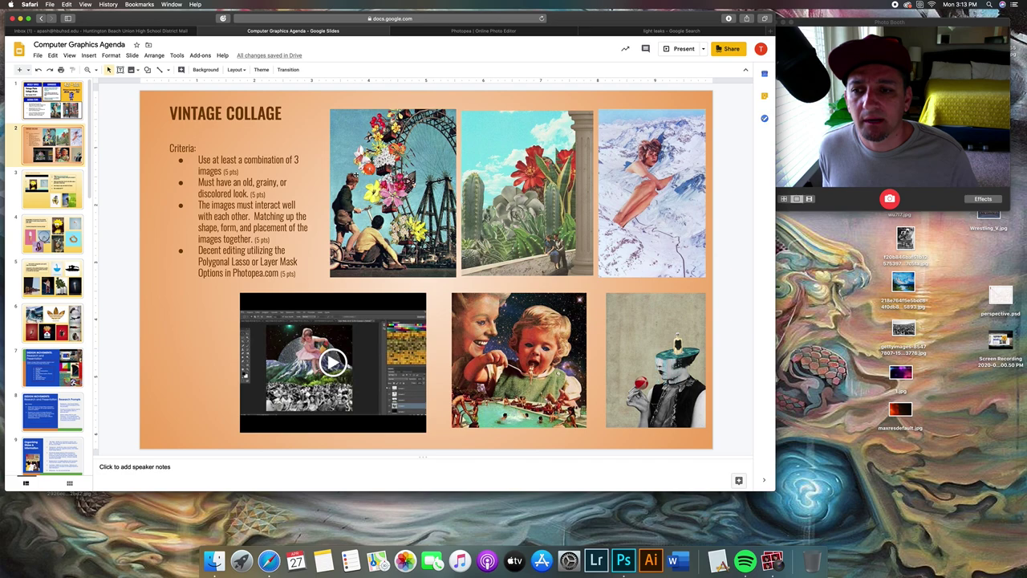
Step: Show the Vintage Collage criteria slide, switch to the Photopea project, and reposition the browser window to expose the desktop images
key(Down)
click(43, 157)
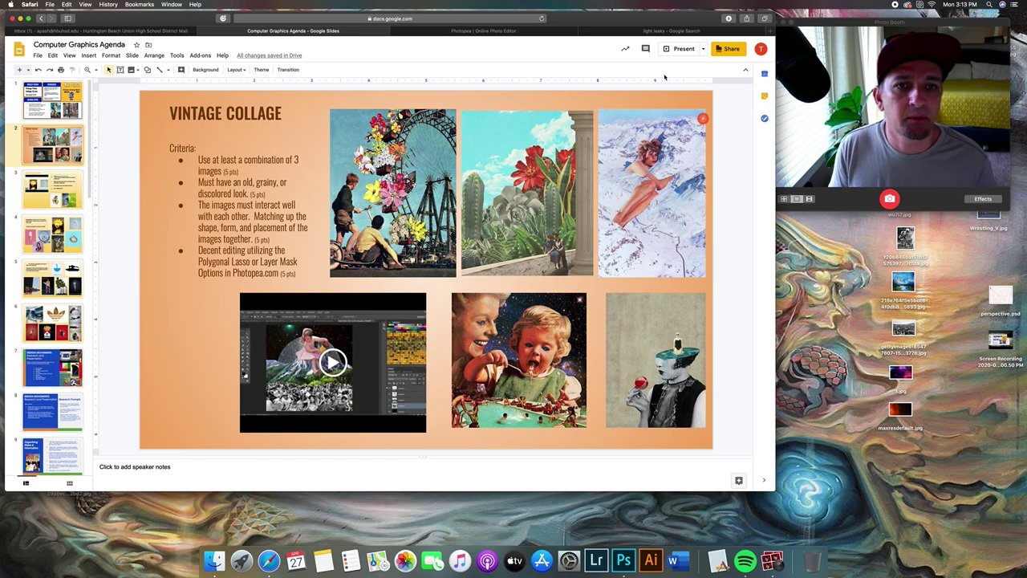
click(511, 32)
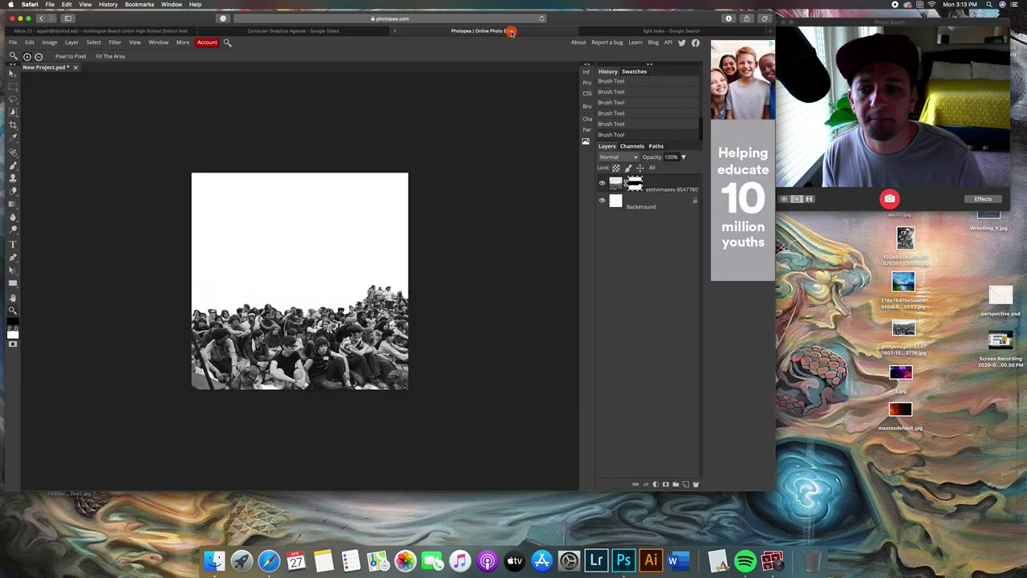
drag(183, 24, 240, 39)
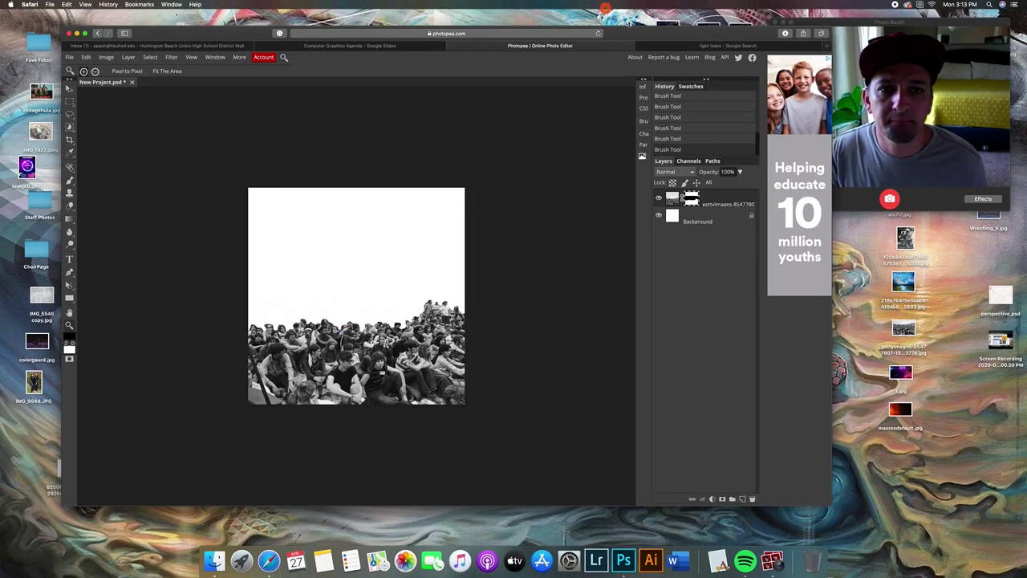
drag(637, 35, 639, 36)
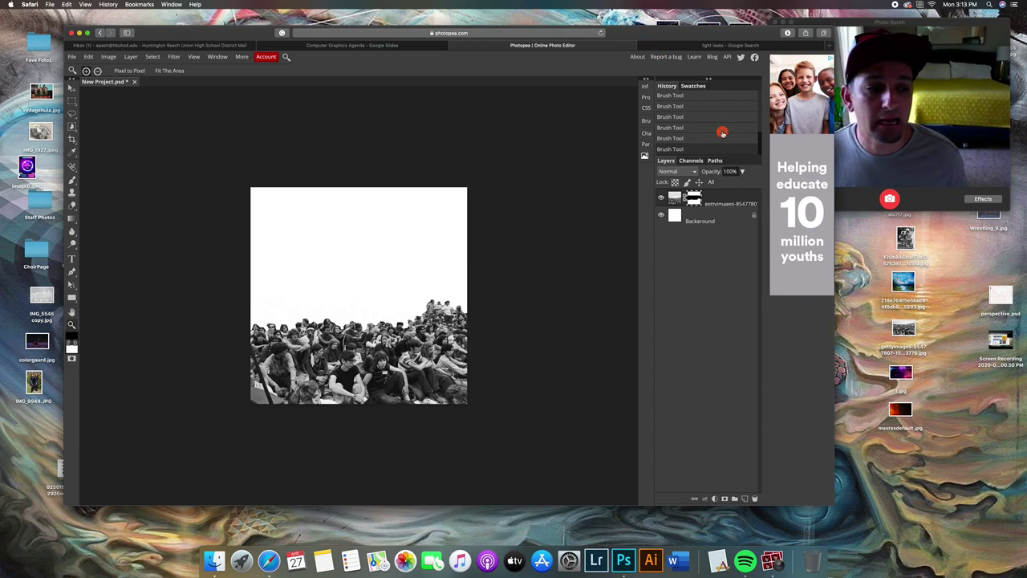
Step: Place the mountain lake painting from the desktop, scale it to about 199% to span the canvas, and order its layer below the crowd
drag(907, 274, 390, 273)
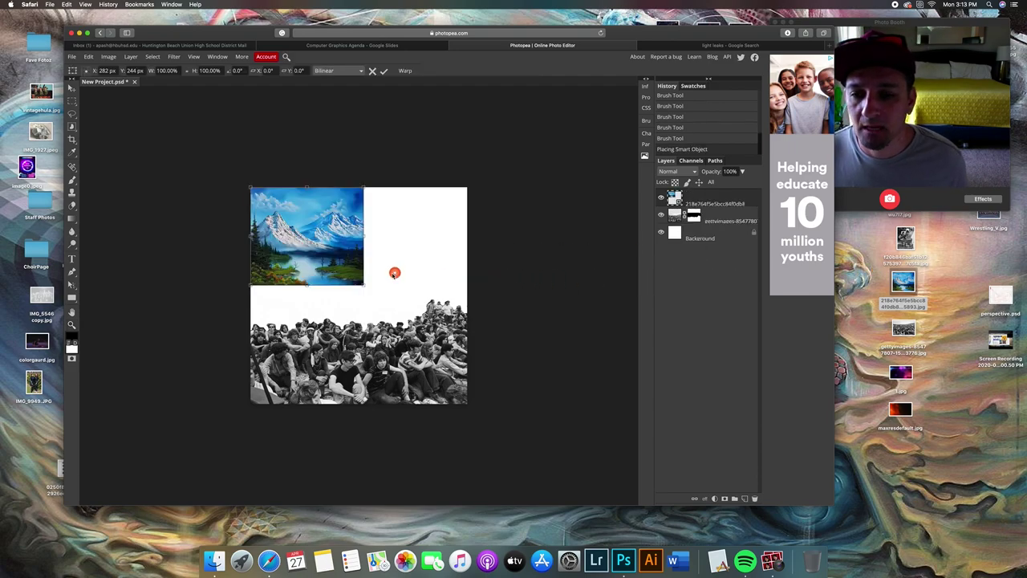
drag(367, 283, 474, 393)
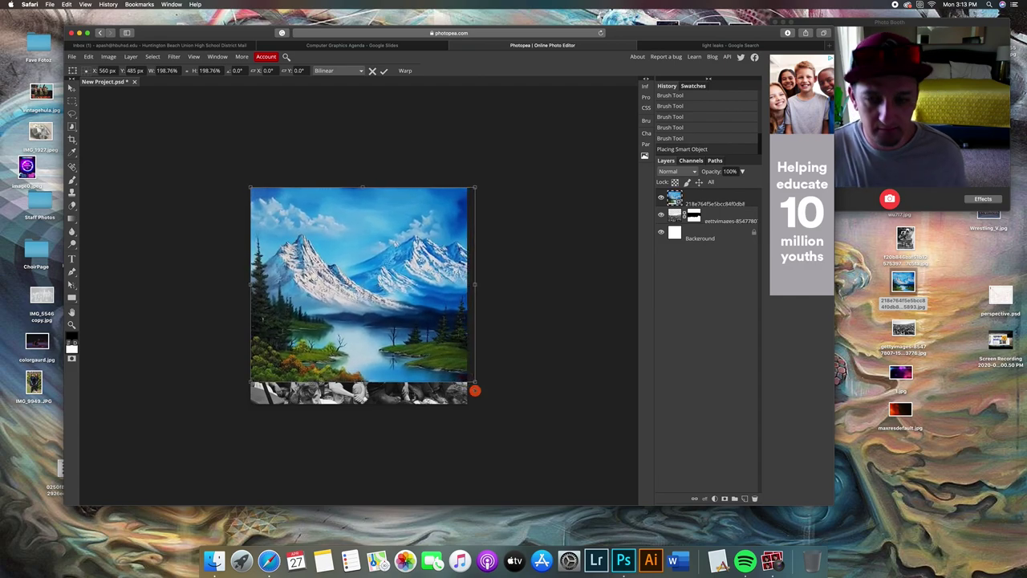
key(Return)
drag(697, 210, 709, 230)
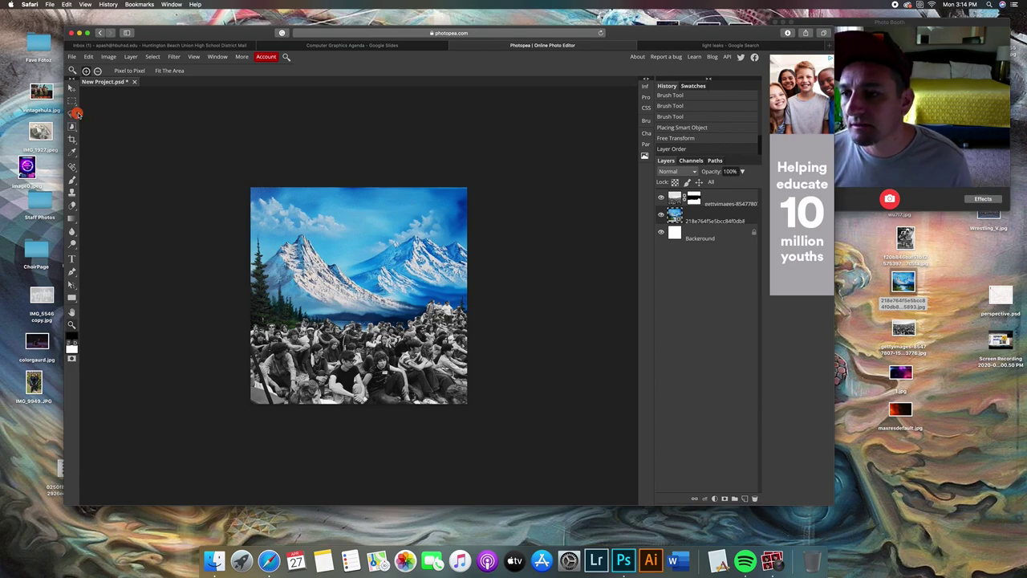
Step: Select the sky of the painting with the Polygonal Lasso, following the mountain ridge and enclosing the area around the canvas's upper edge
click(71, 114)
right_click(71, 114)
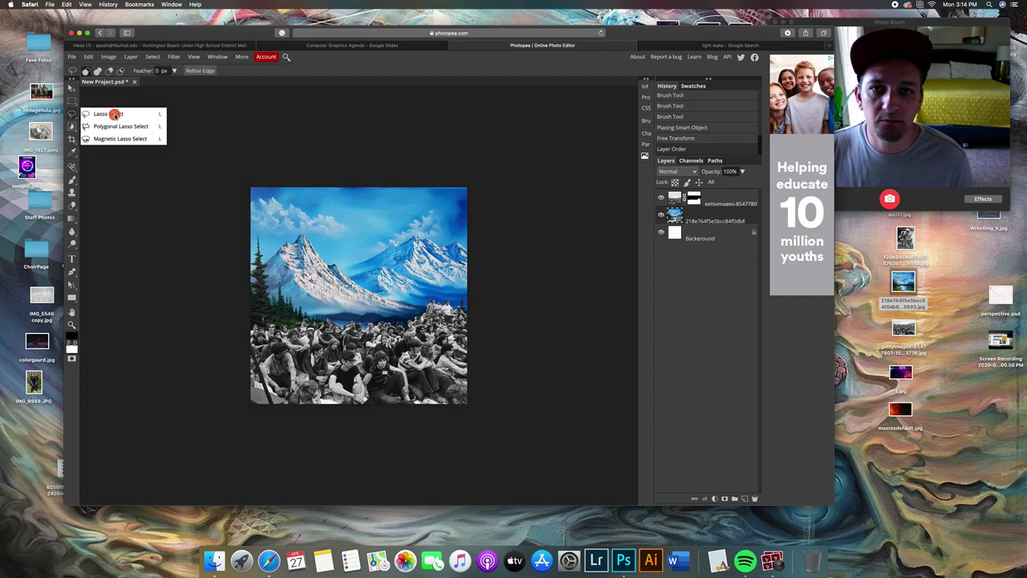
click(117, 126)
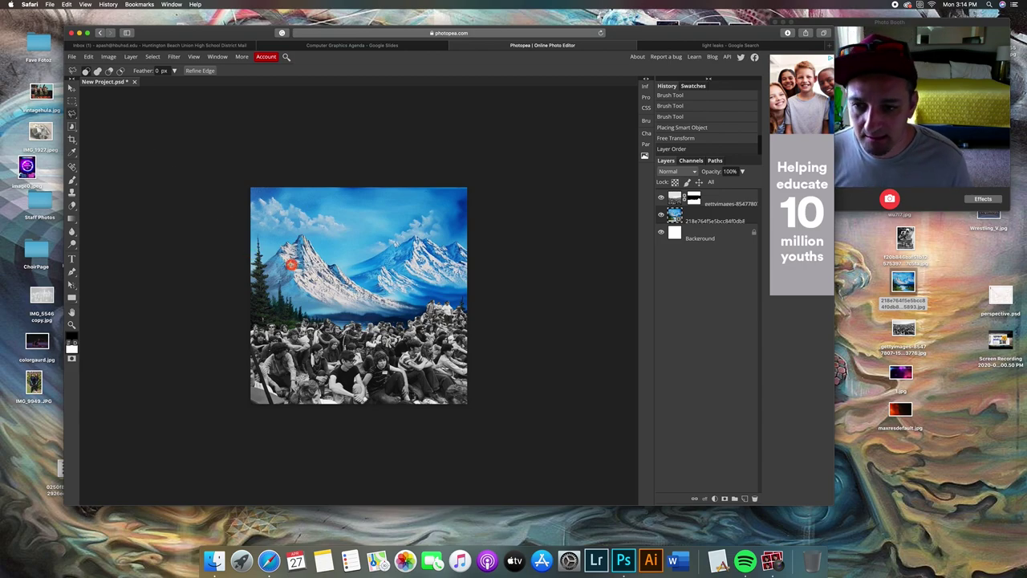
key(z)
click(286, 263)
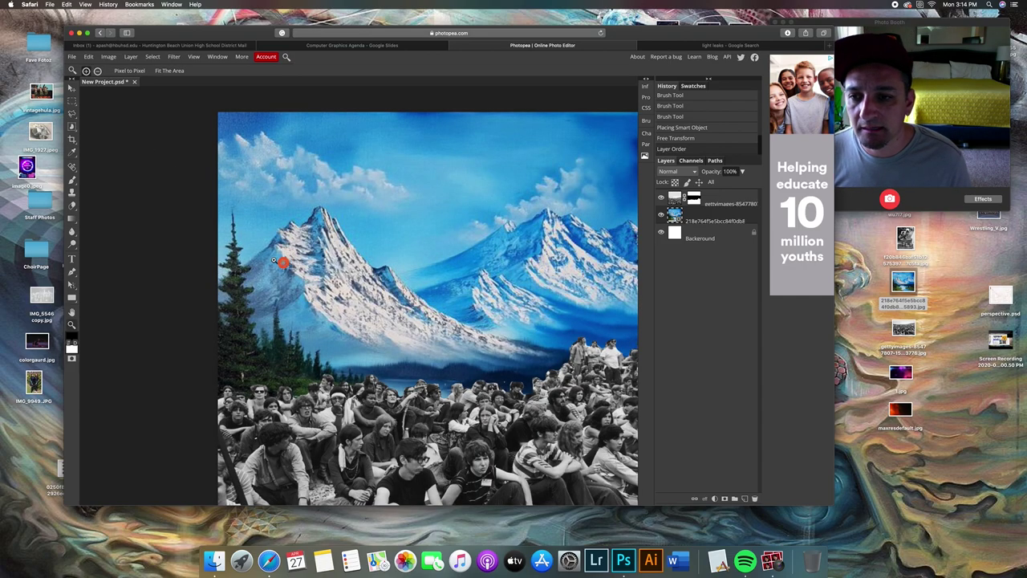
click(72, 112)
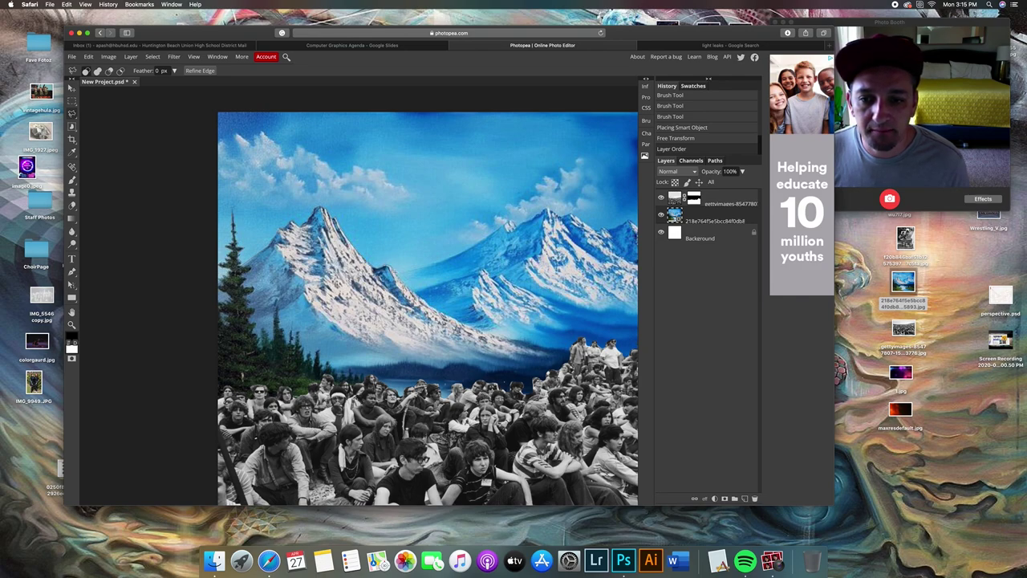
drag(399, 272, 482, 241)
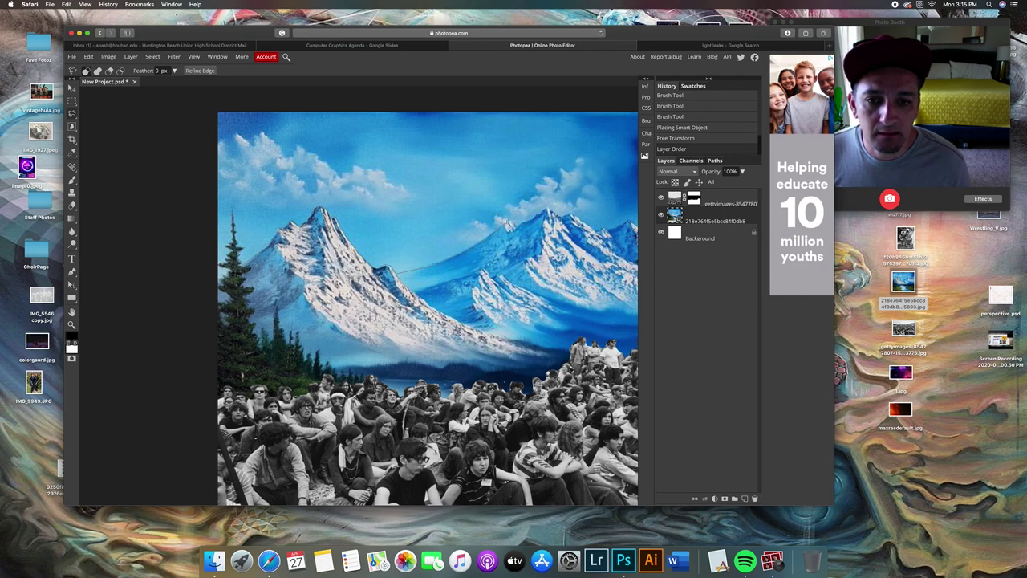
mouse_move(514, 226)
mouse_down()
mouse_move(546, 210)
mouse_move(562, 217)
mouse_move(427, 221)
mouse_move(474, 223)
mouse_up()
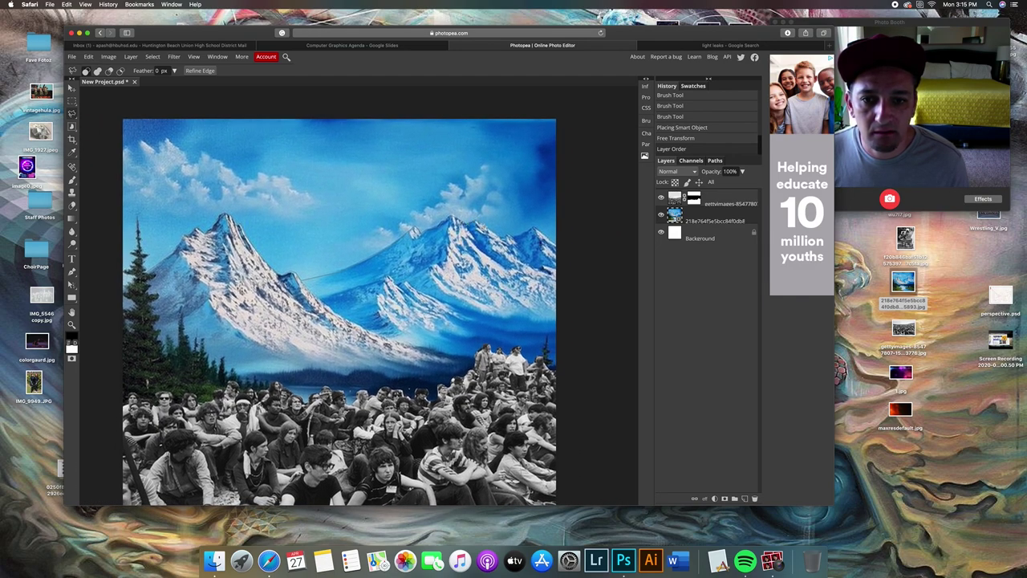
mouse_move(489, 230)
mouse_down()
mouse_move(564, 248)
mouse_move(575, 151)
mouse_move(565, 112)
mouse_move(322, 98)
mouse_move(306, 108)
mouse_move(119, 106)
mouse_move(115, 194)
mouse_move(99, 249)
mouse_move(133, 298)
mouse_up()
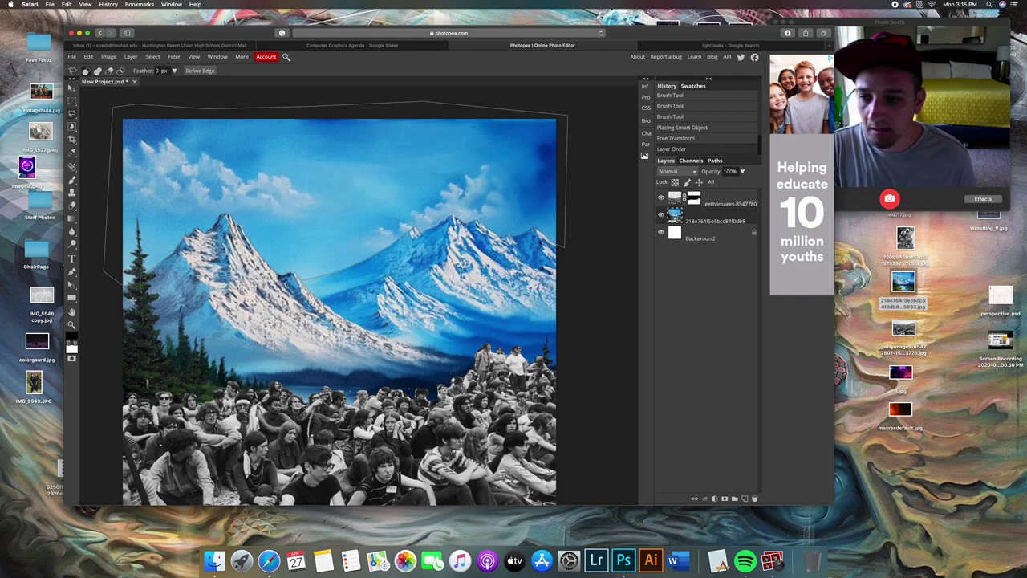
drag(131, 297, 124, 288)
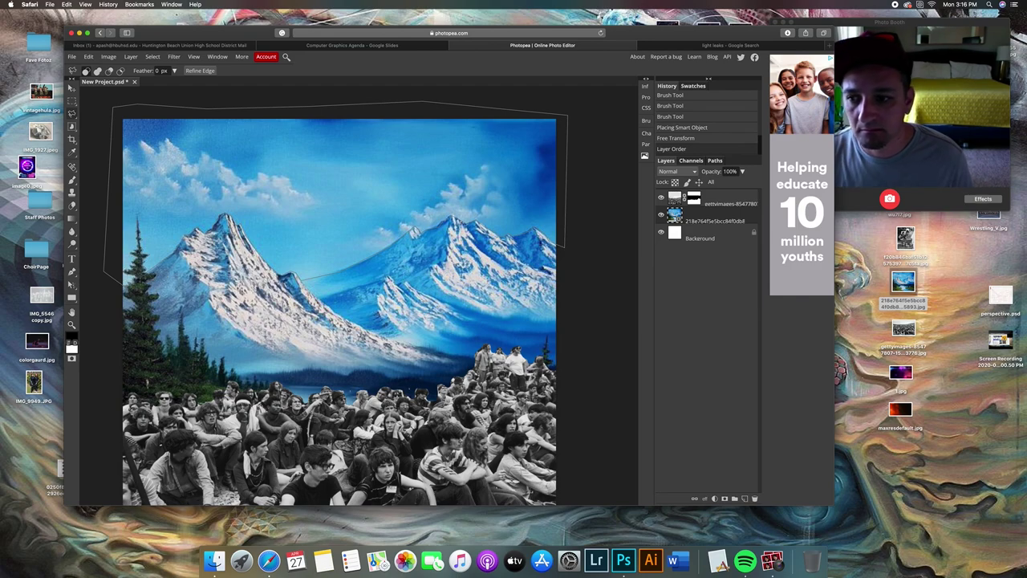
click(143, 277)
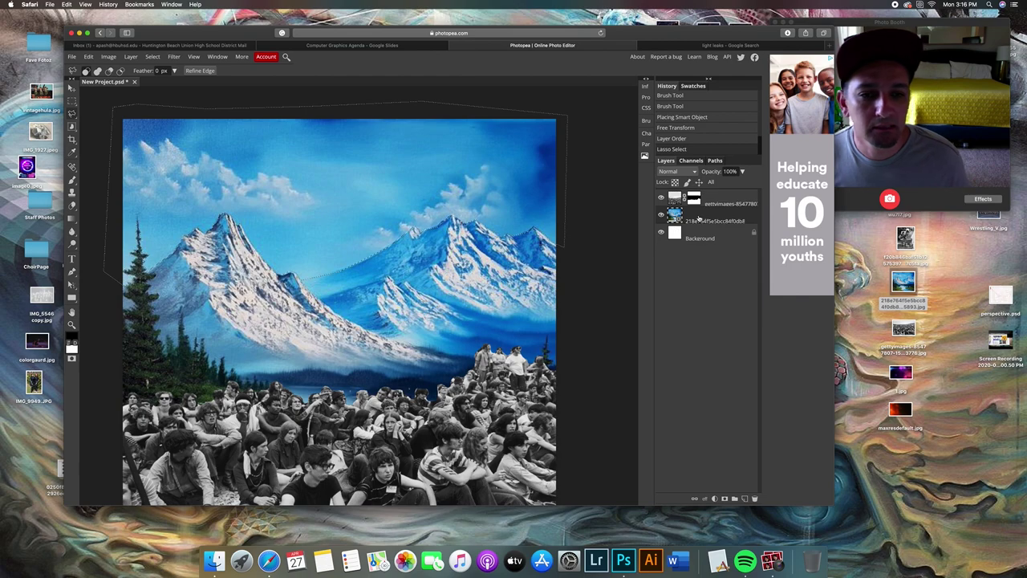
Step: Rasterize the mountain painting layer, delete the selected sky from it, and deselect
scroll(707, 213, up, 5)
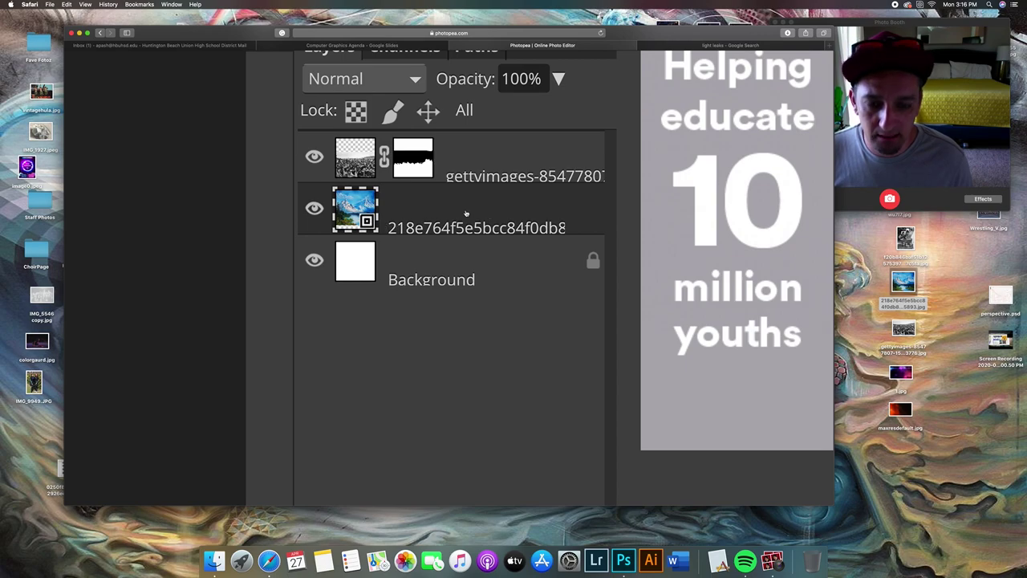
scroll(466, 212, down, 5)
right_click(686, 327)
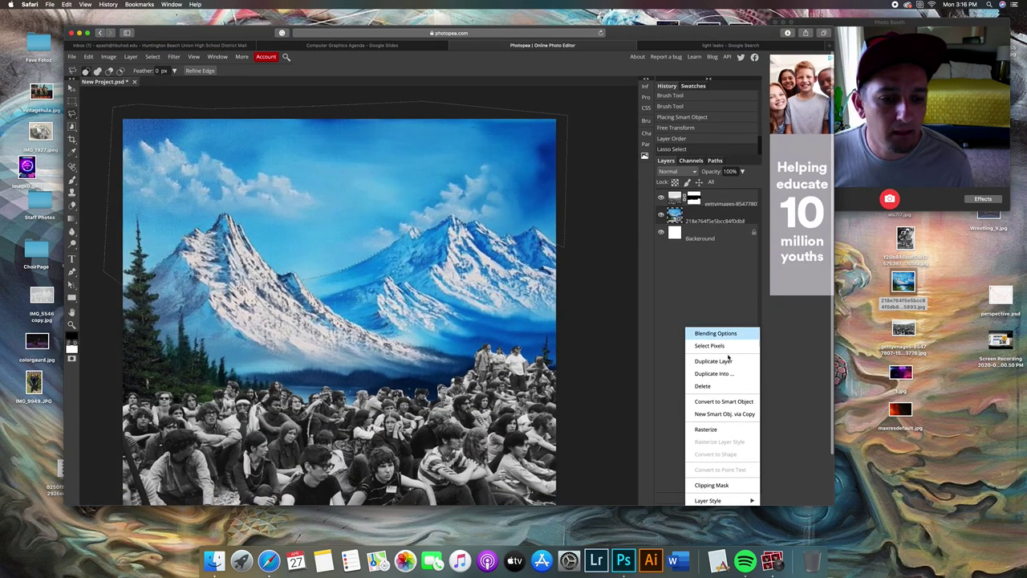
click(705, 430)
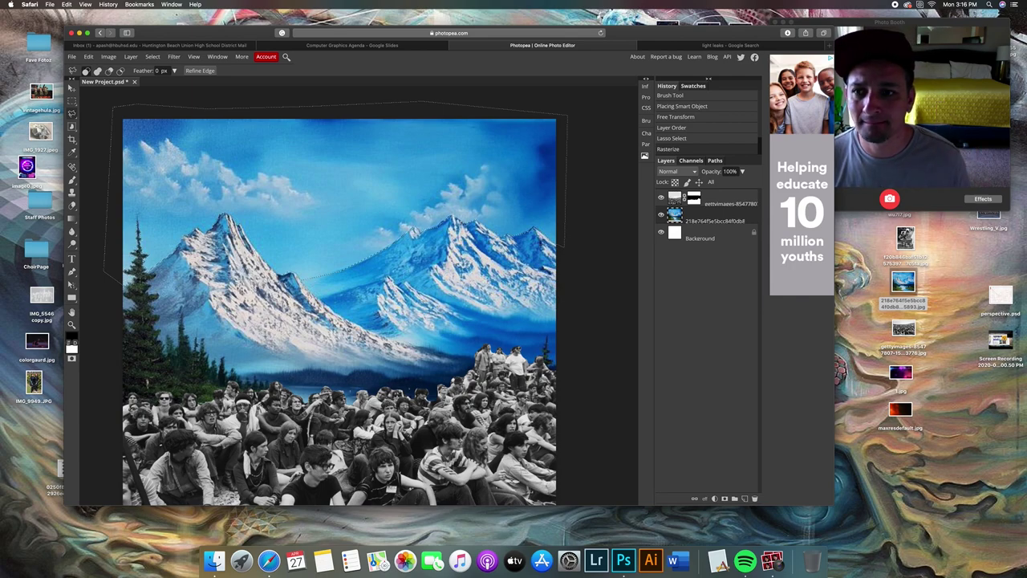
key(Delete)
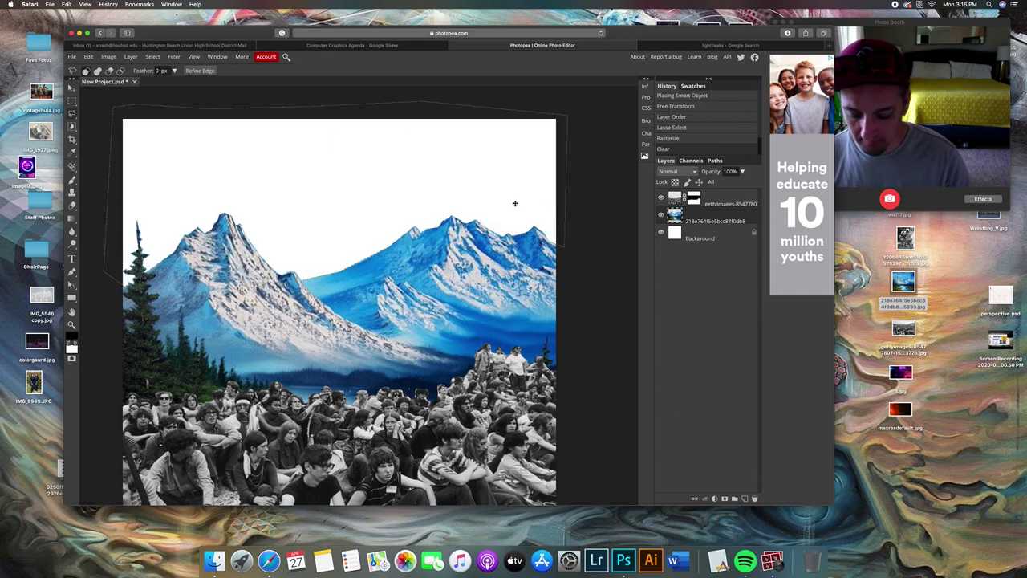
key(super+d)
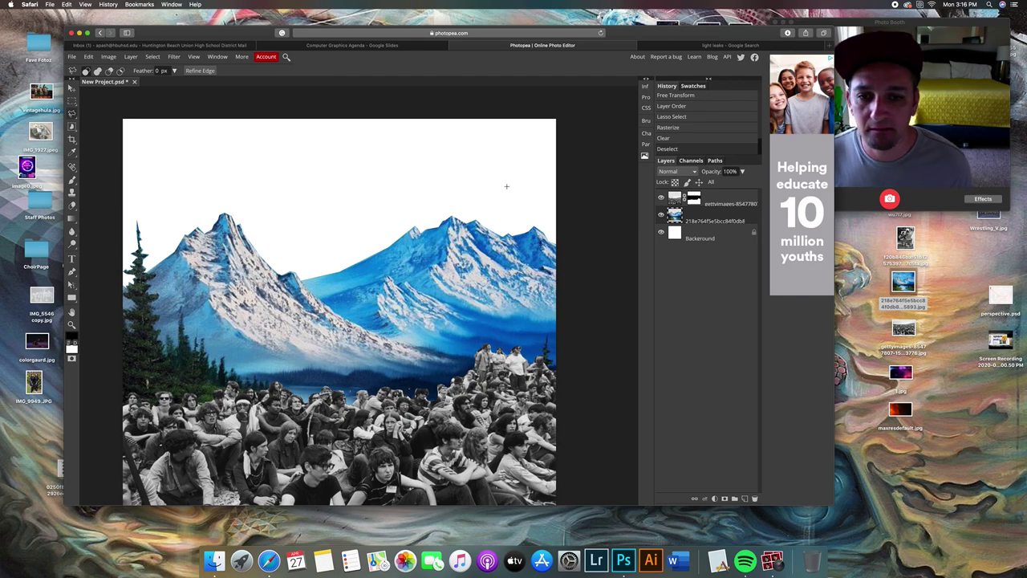
Step: Move the cut-out mountains slightly down behind the crowd
key(z)
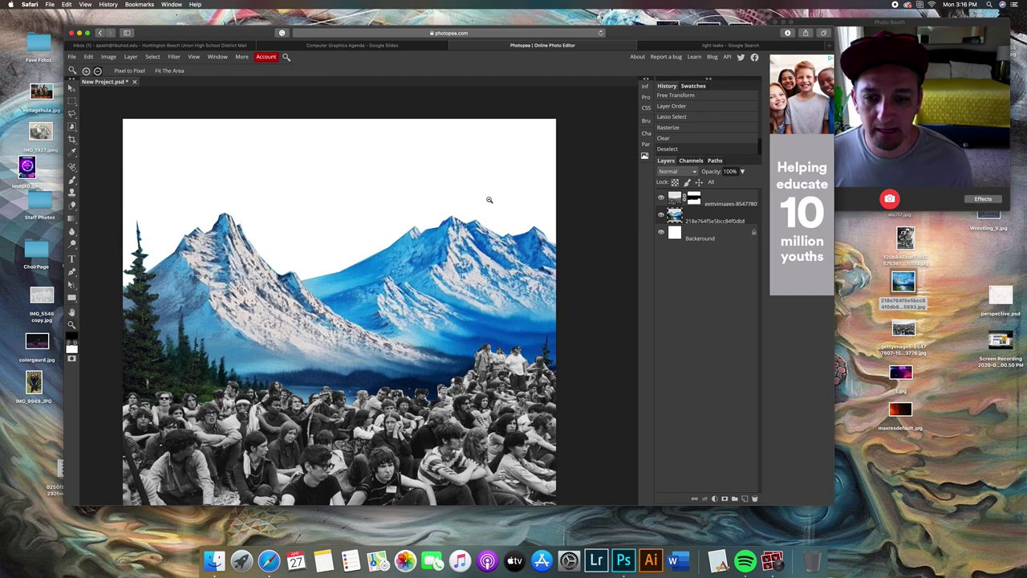
click(489, 199)
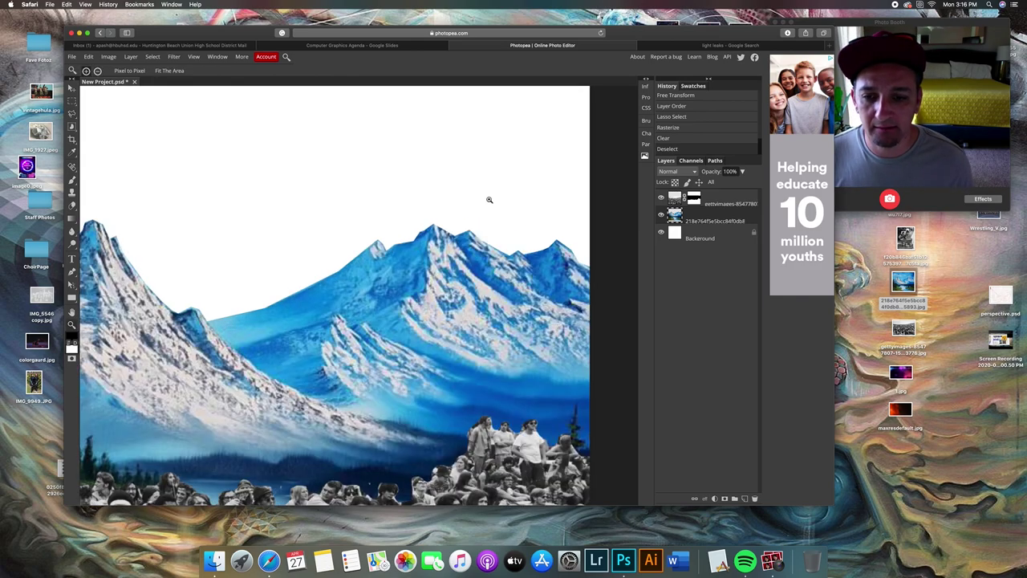
alt+click(433, 324)
alt+click(433, 324)
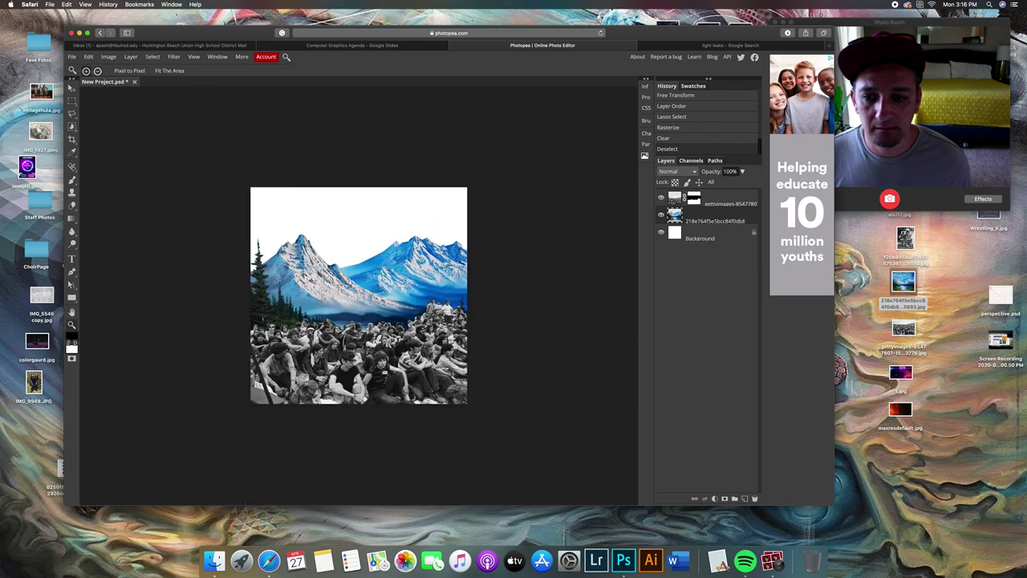
key(v)
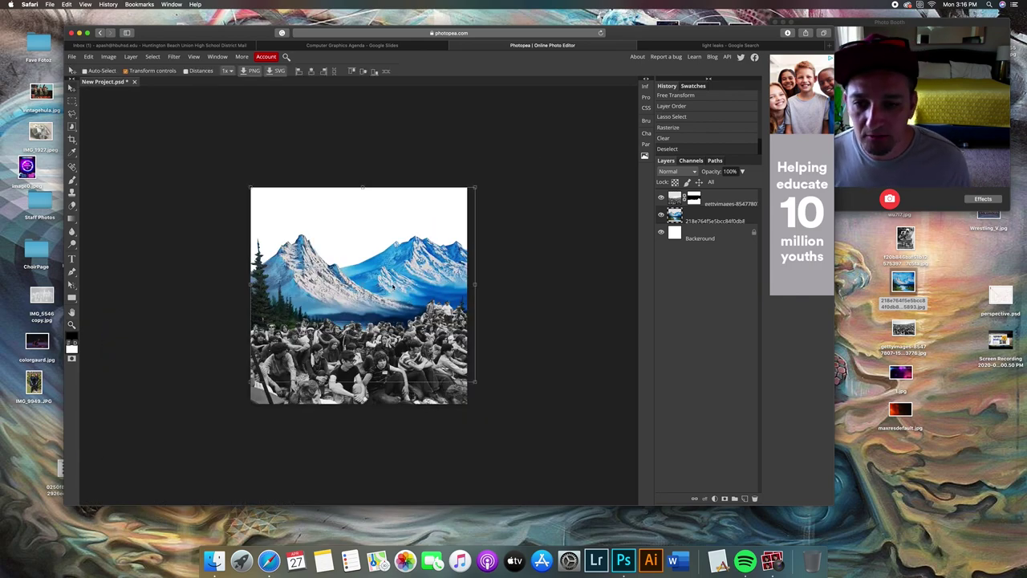
drag(393, 291, 392, 299)
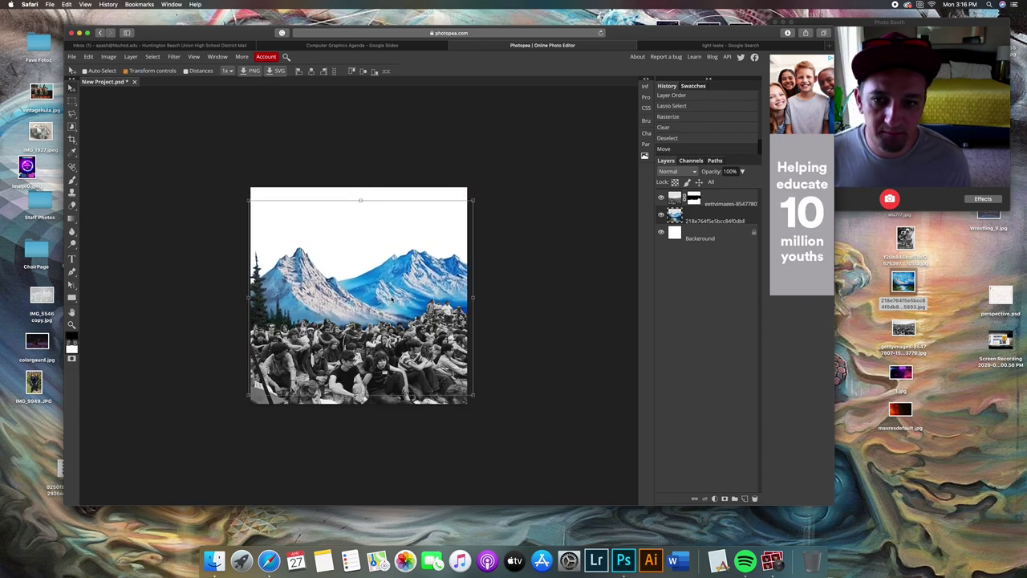
Step: Place the starry space image from the desktop, fit it to the canvas width above the ridge, and order its layer below the mountains
click(936, 328)
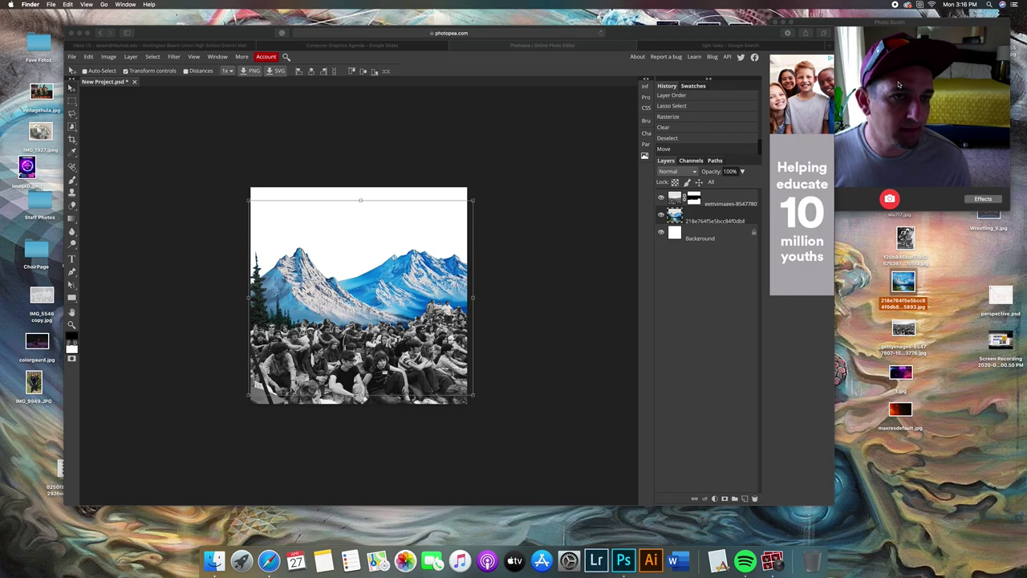
drag(859, 29, 927, 221)
drag(899, 189, 394, 227)
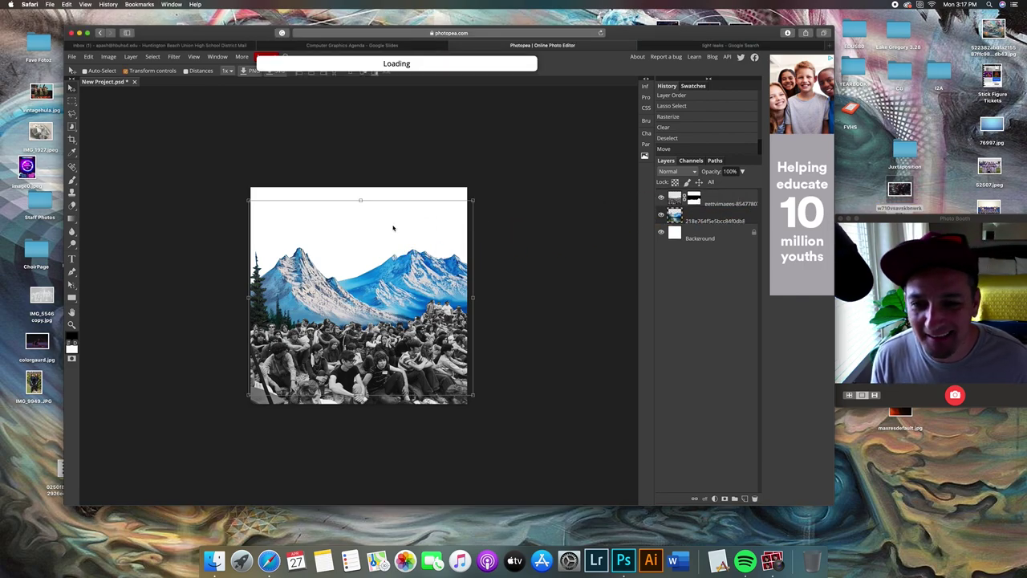
drag(449, 249, 449, 195)
drag(724, 216, 714, 239)
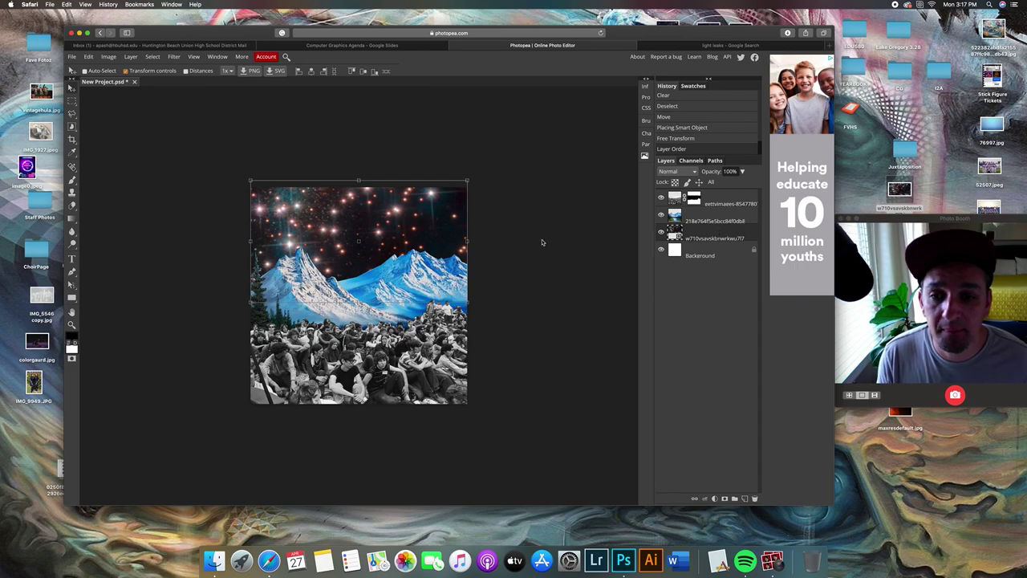
Step: Place the vintage photo of the child in the washtub from the desktop and position it over the middle of the starry sky
drag(923, 218, 836, 398)
drag(905, 237, 346, 277)
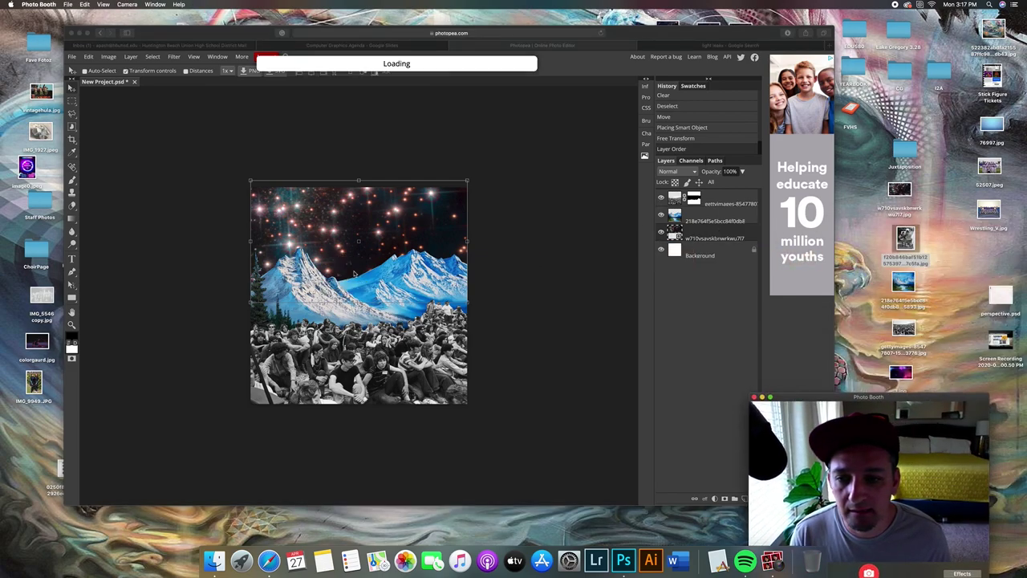
click(310, 227)
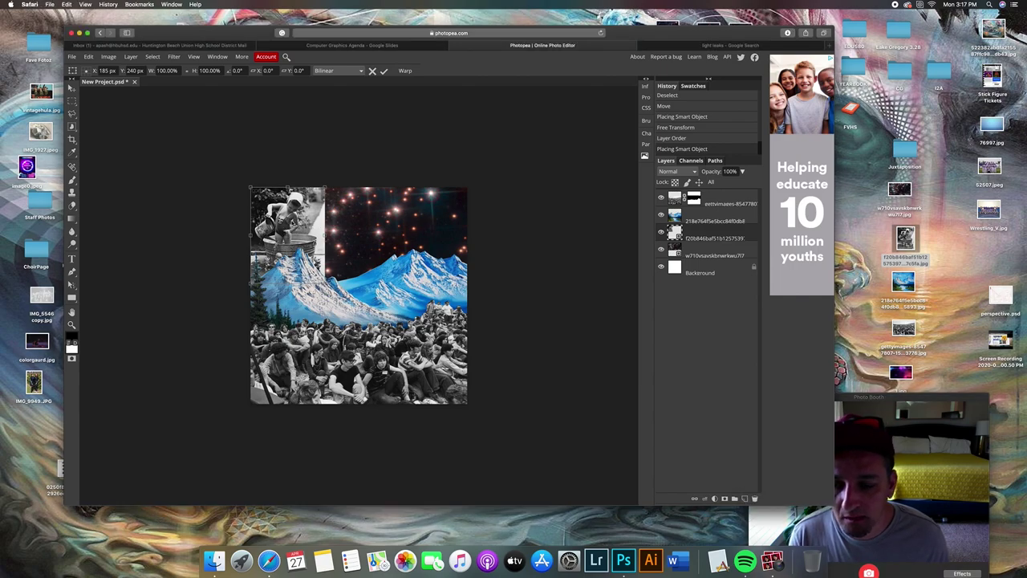
drag(309, 216, 373, 220)
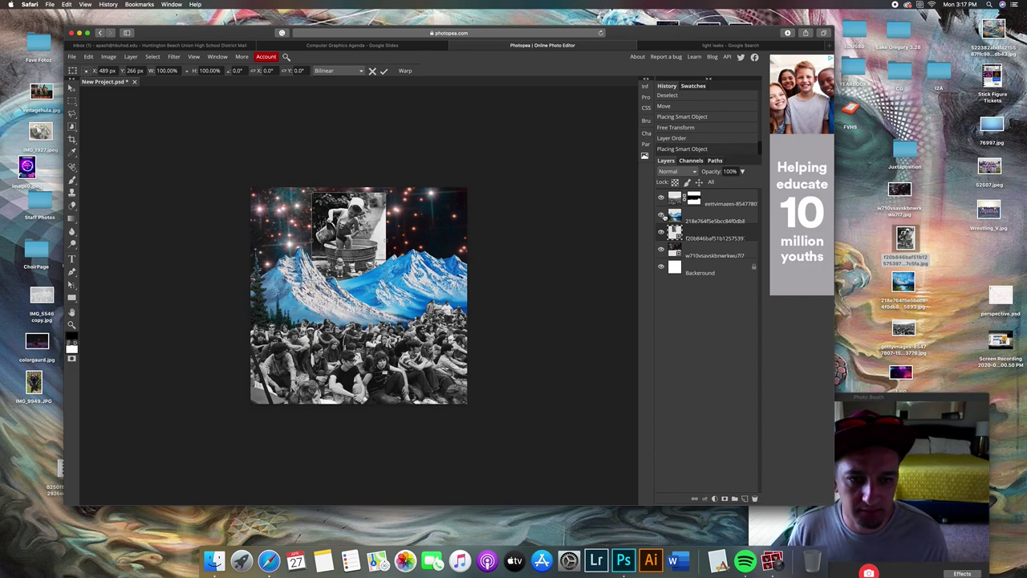
Step: Hide the mountain, crowd and starry sky layers, and enlarge the child photo to about 193%
click(661, 215)
click(661, 199)
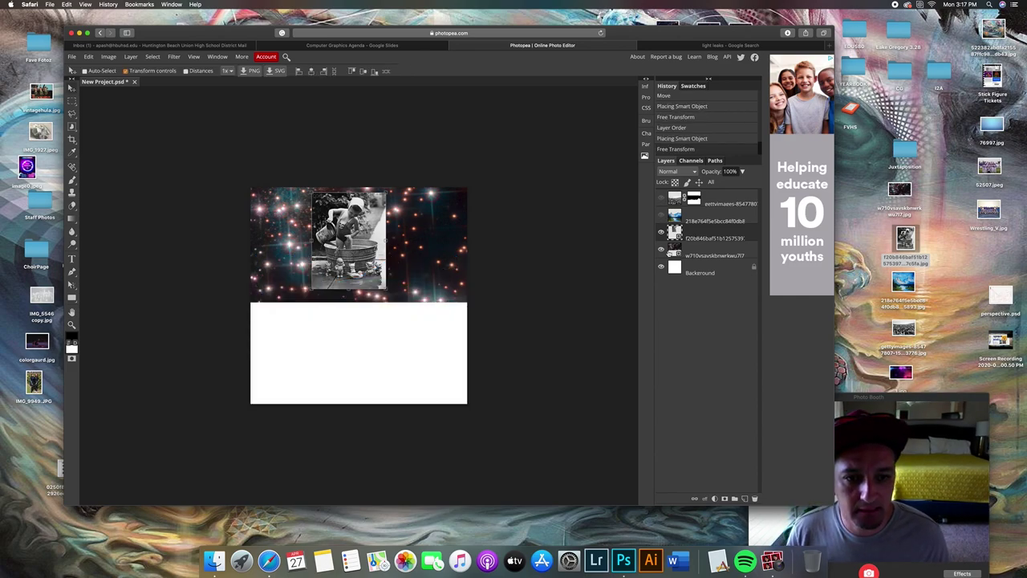
click(661, 250)
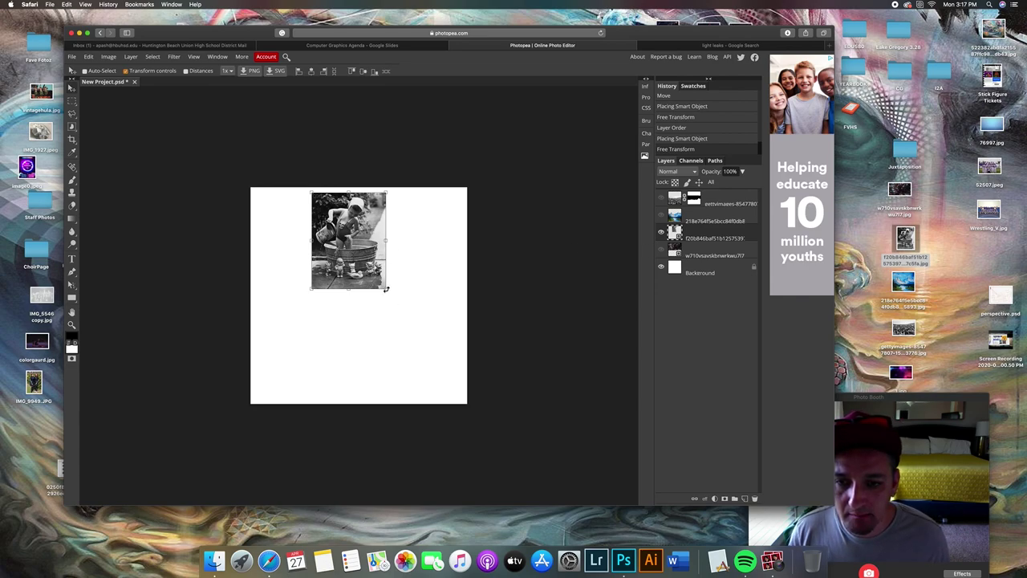
drag(387, 290, 455, 377)
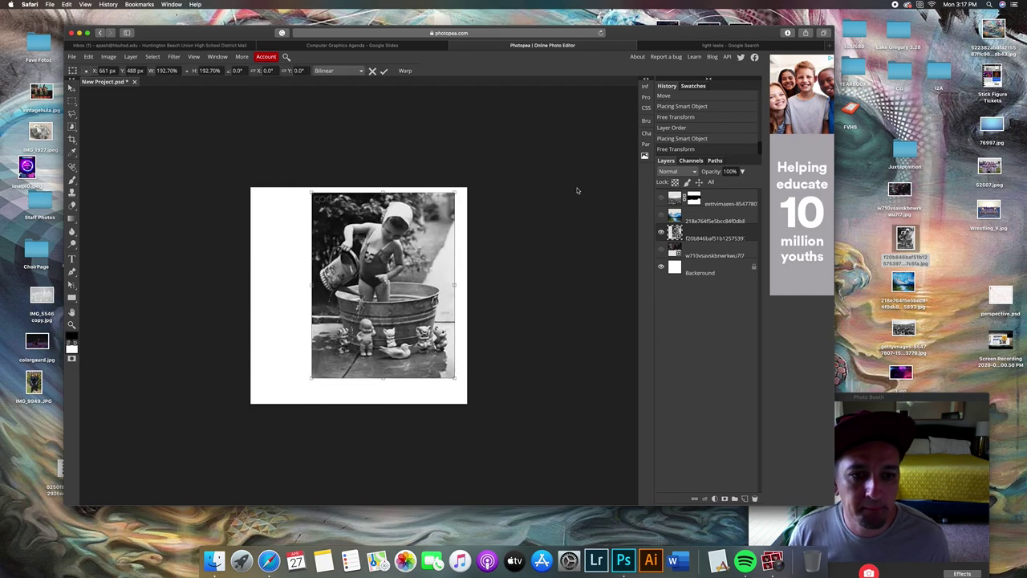
Step: Rasterize the child photo layer and add a reveal-all raster mask to it
right_click(702, 234)
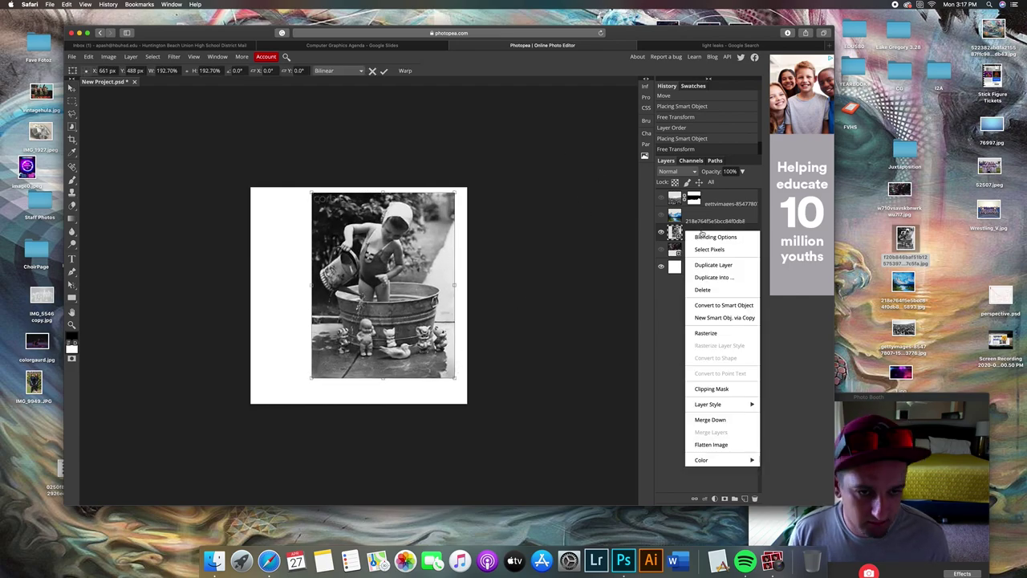
click(706, 332)
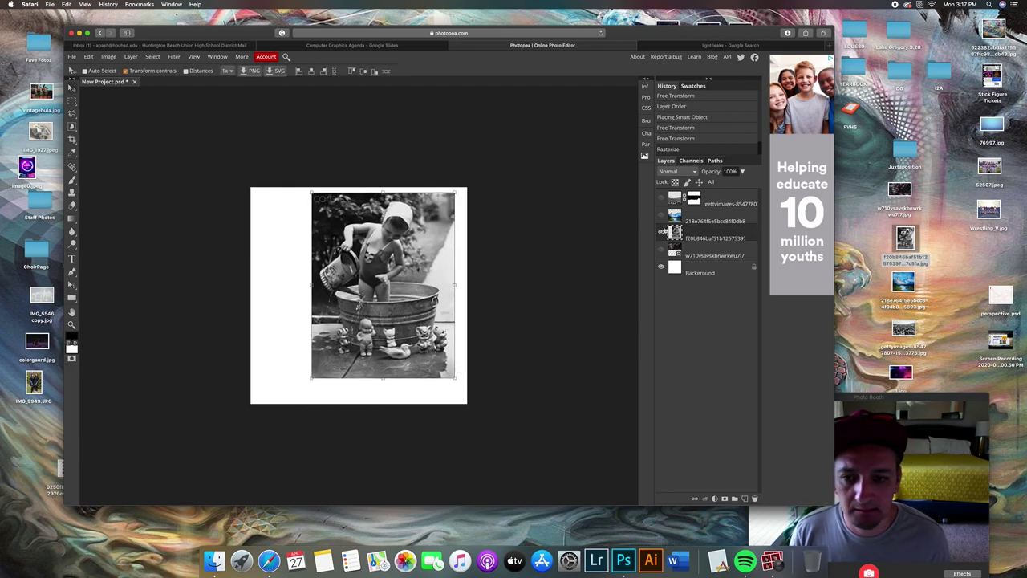
click(132, 58)
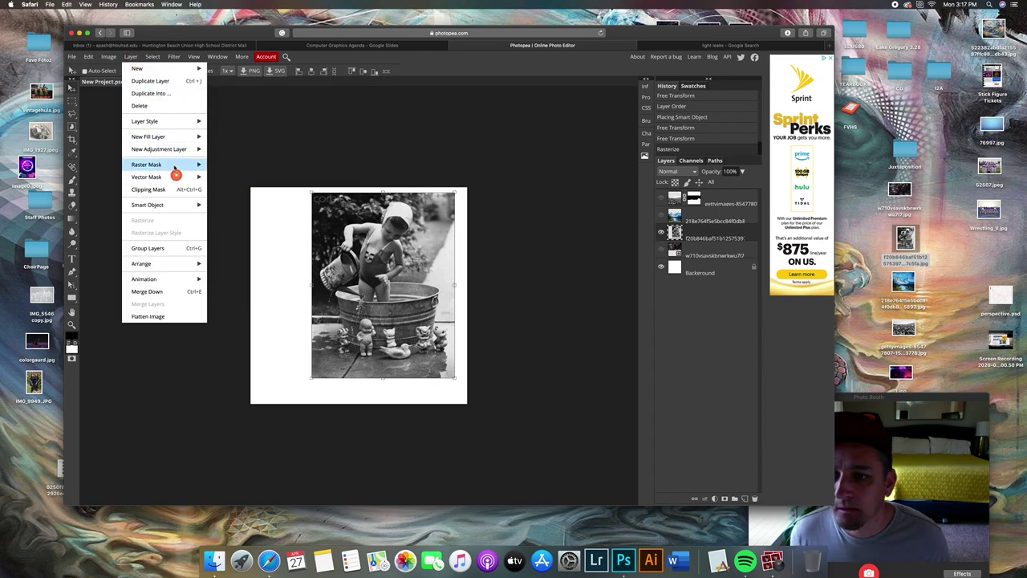
mouse_move(174, 166)
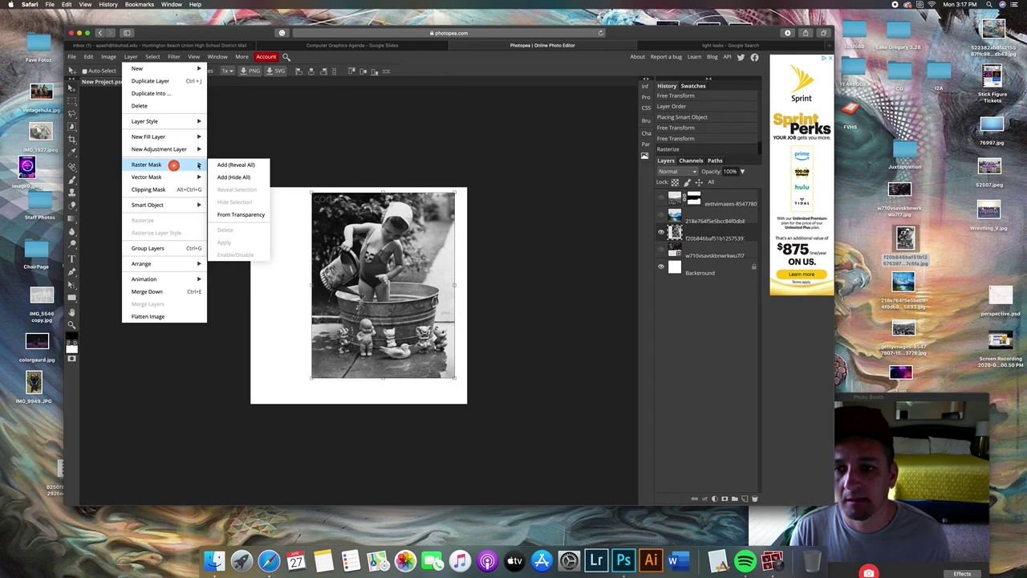
click(259, 164)
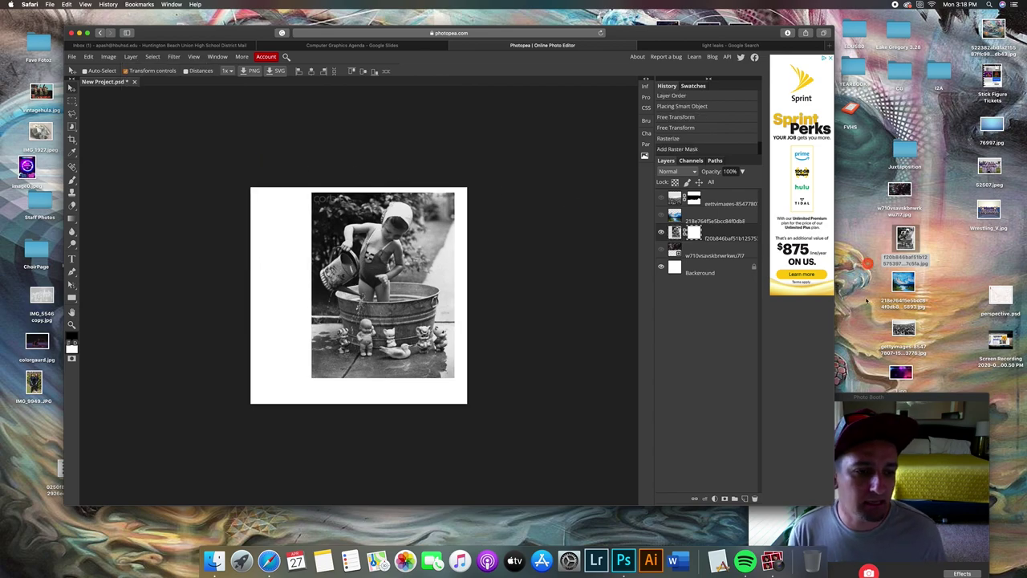
Step: Move the Photo Booth window clear of the desktop image files and shift the browser window away from it
click(908, 391)
drag(910, 389, 965, 70)
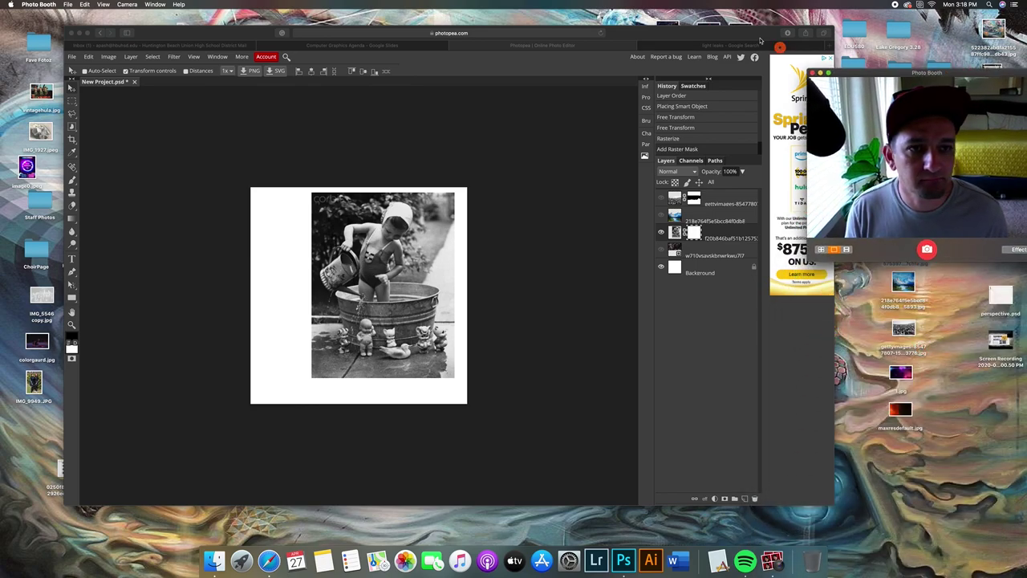
drag(746, 34, 709, 28)
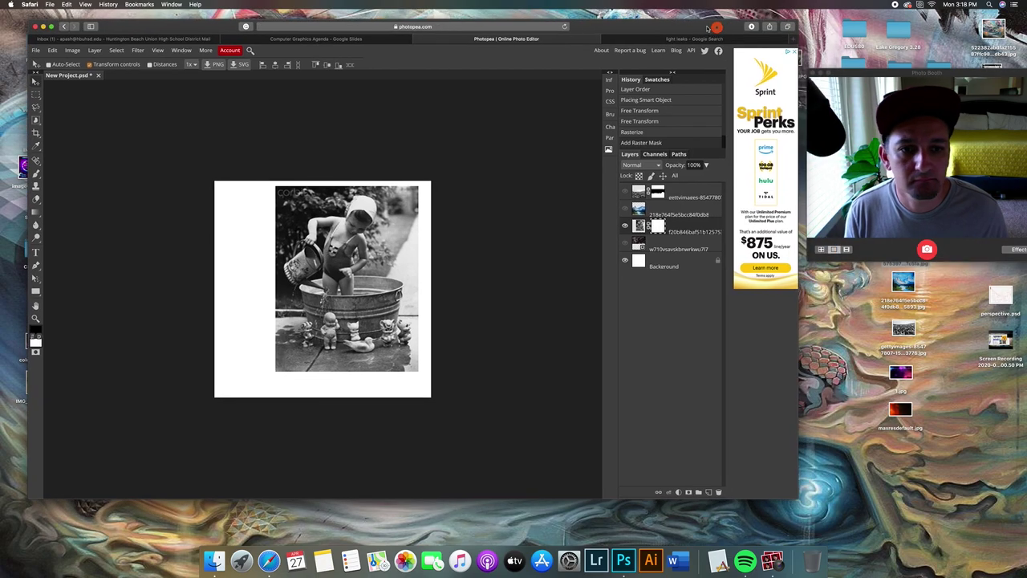
Step: Set the brush hardness to 87% and paint the mask black over the pale background beside the child's head and back
click(35, 174)
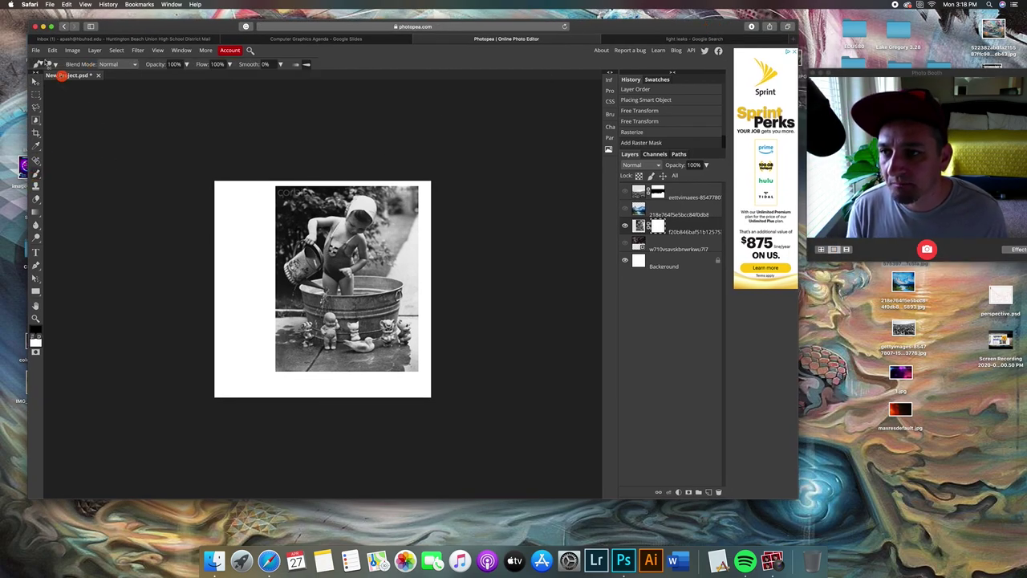
click(53, 64)
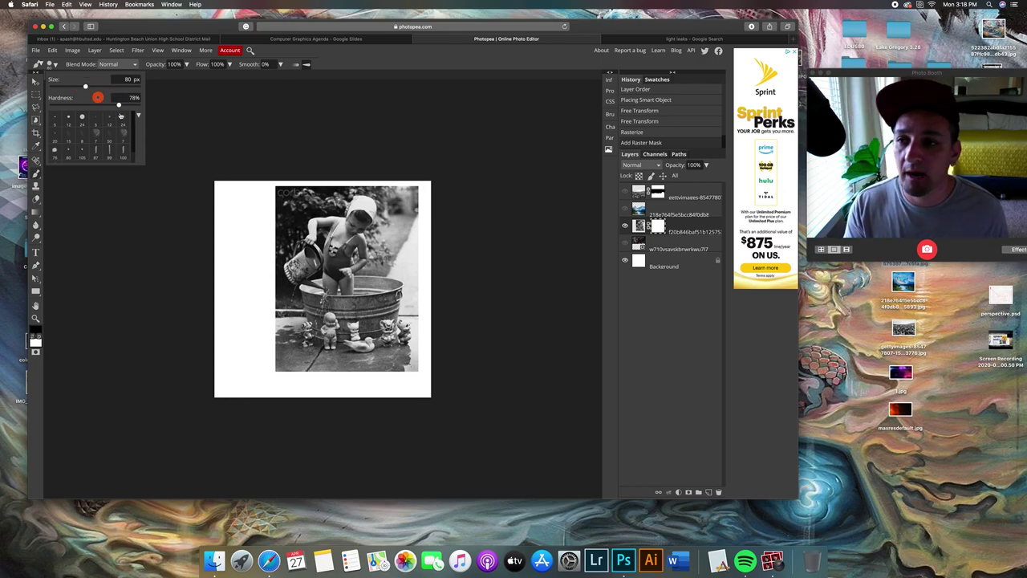
drag(118, 105, 127, 105)
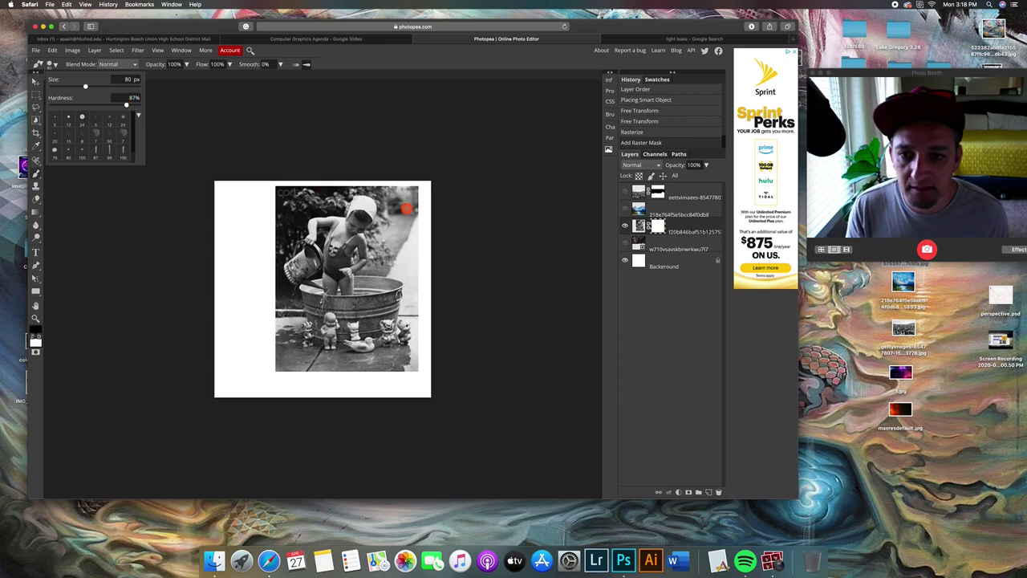
click(406, 211)
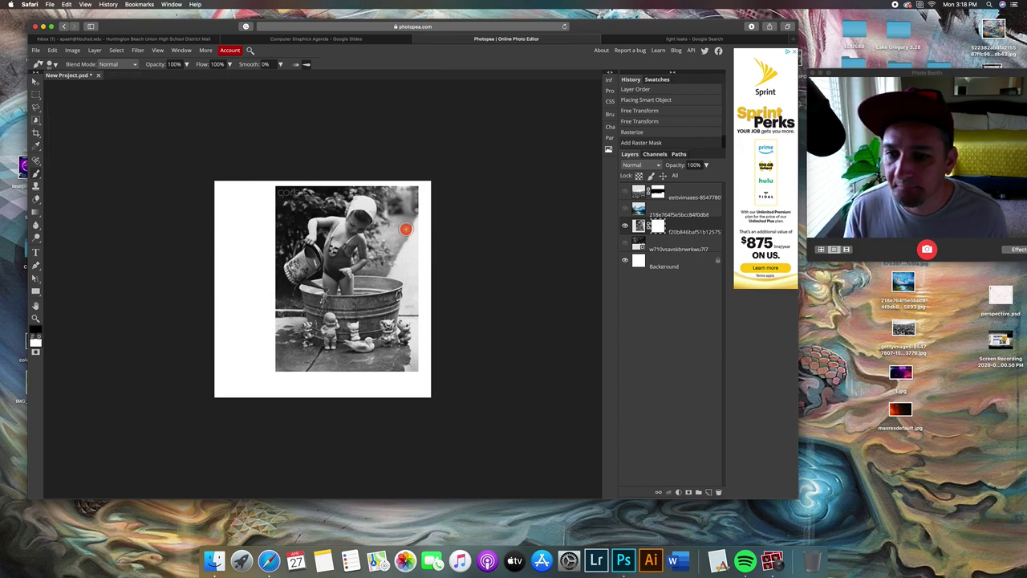
drag(406, 229, 415, 214)
mouse_move(377, 183)
mouse_down()
mouse_move(390, 206)
mouse_move(374, 233)
mouse_move(385, 214)
mouse_move(370, 181)
mouse_move(409, 209)
mouse_move(410, 184)
mouse_move(385, 232)
mouse_up()
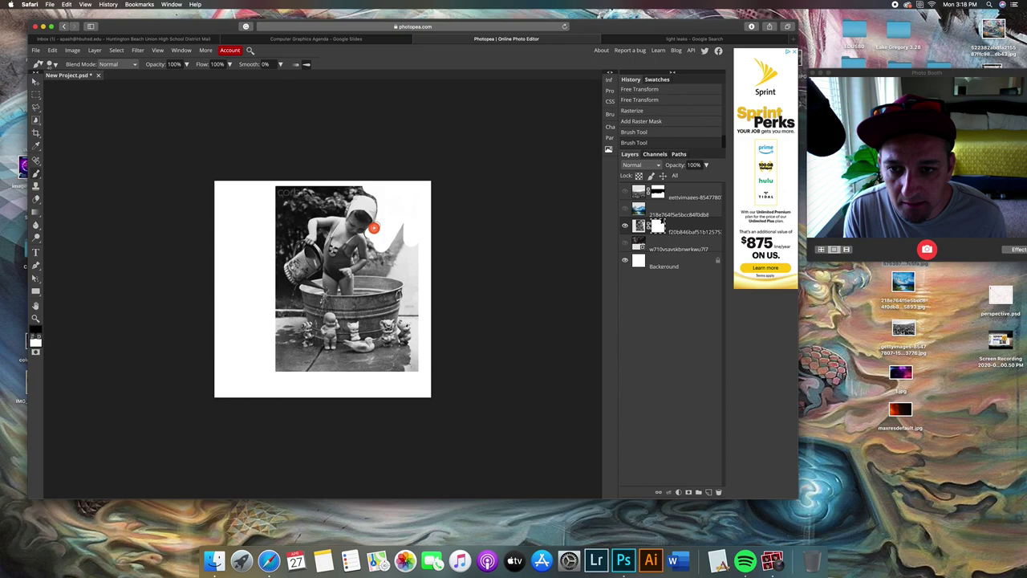
drag(376, 234, 373, 238)
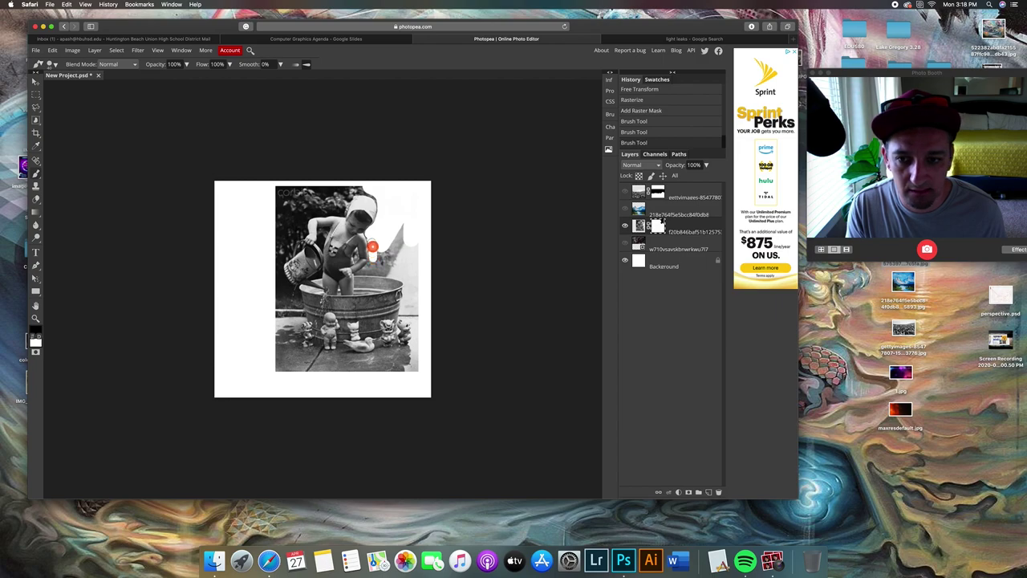
click(403, 217)
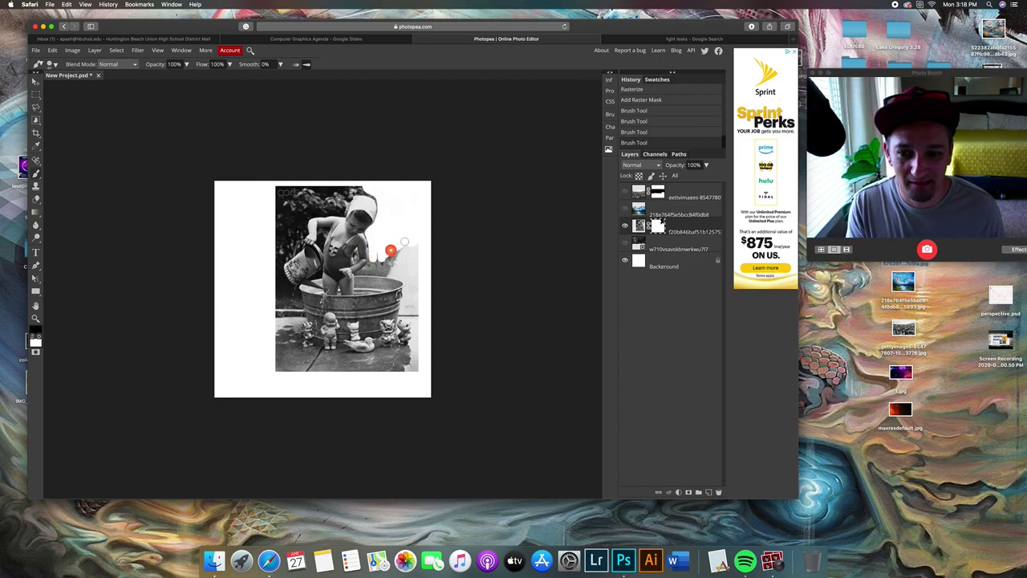
mouse_move(415, 249)
mouse_down()
mouse_move(378, 257)
mouse_move(371, 241)
mouse_up()
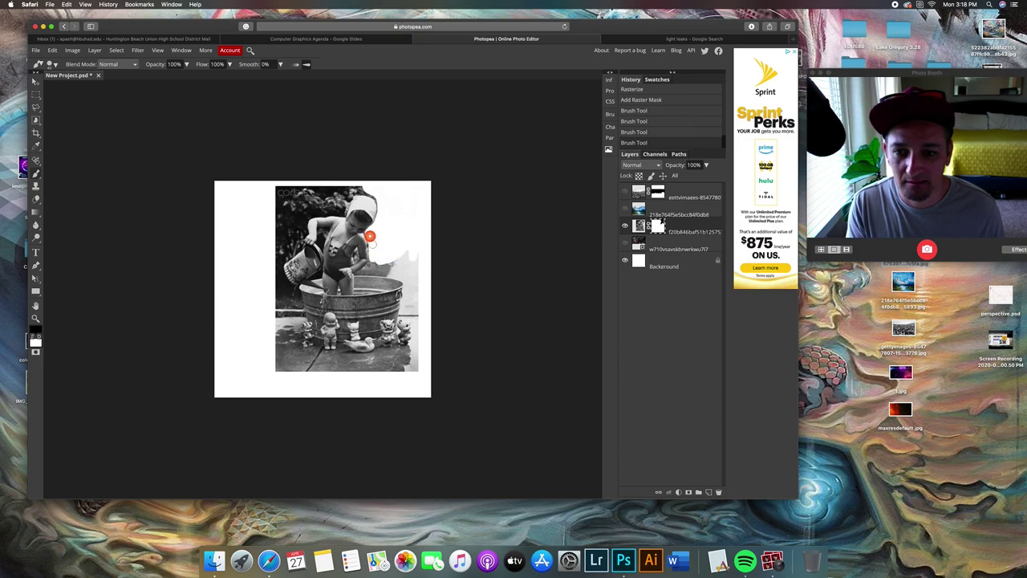
Step: Mask out the area around the child's resting hand and across the middle of the washtub
drag(374, 264, 363, 276)
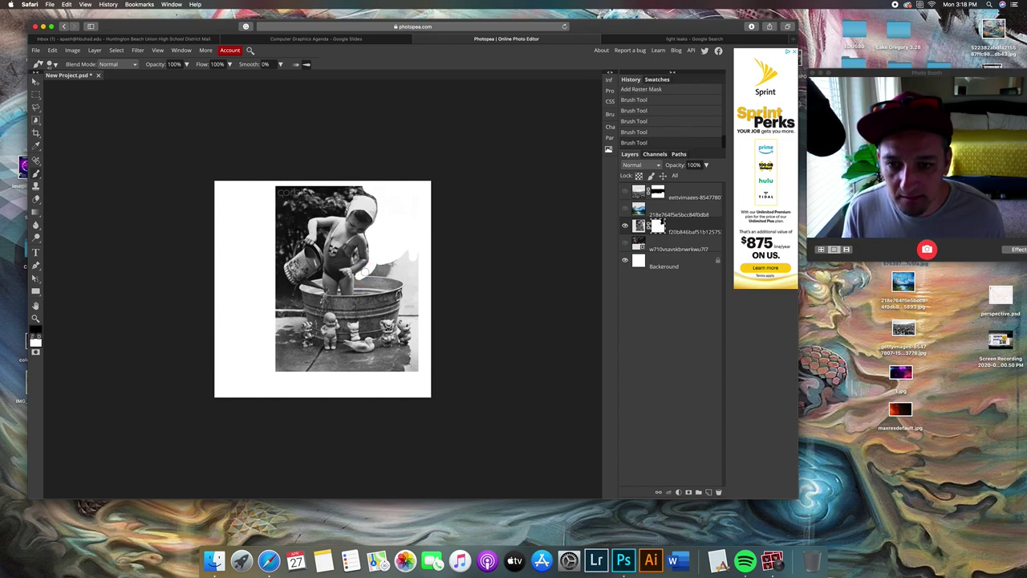
mouse_move(359, 277)
mouse_down()
mouse_move(359, 295)
mouse_move(381, 272)
mouse_up()
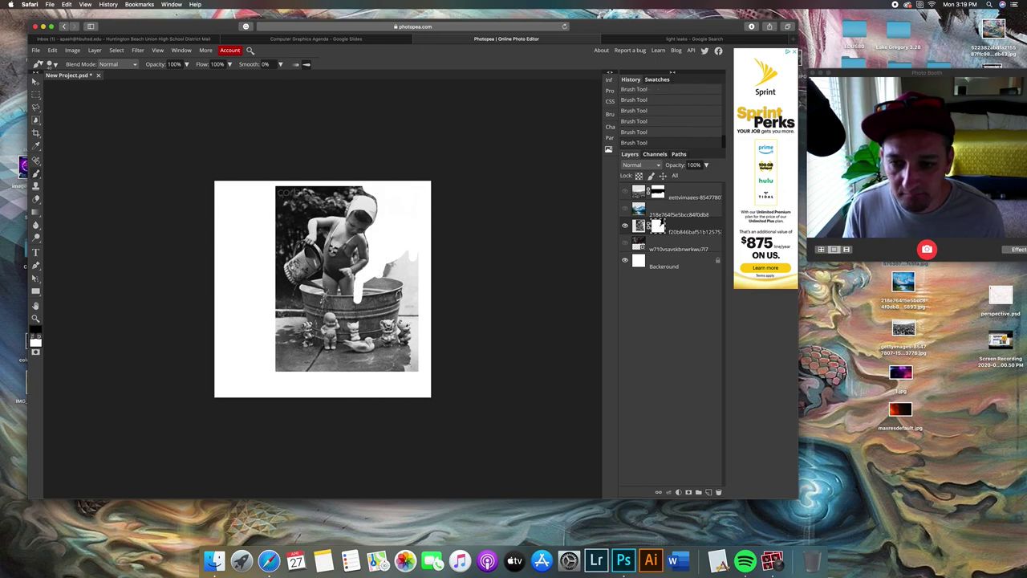
mouse_move(320, 299)
mouse_down()
mouse_move(362, 299)
mouse_move(320, 301)
mouse_move(369, 312)
mouse_move(378, 280)
mouse_up()
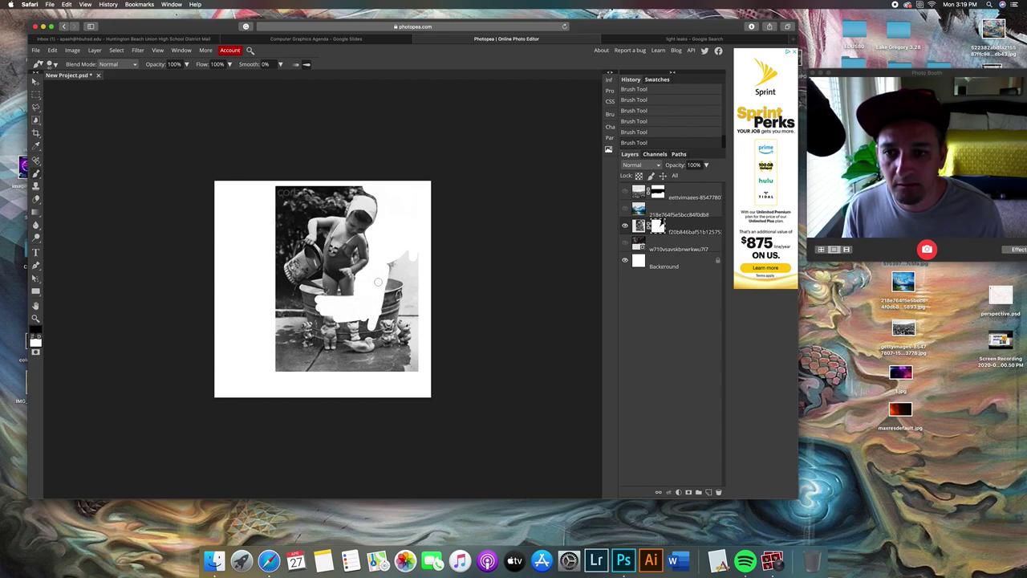
Step: Mask out the foliage above the child's head and arm and around the upper side of the bucket
drag(345, 209, 297, 220)
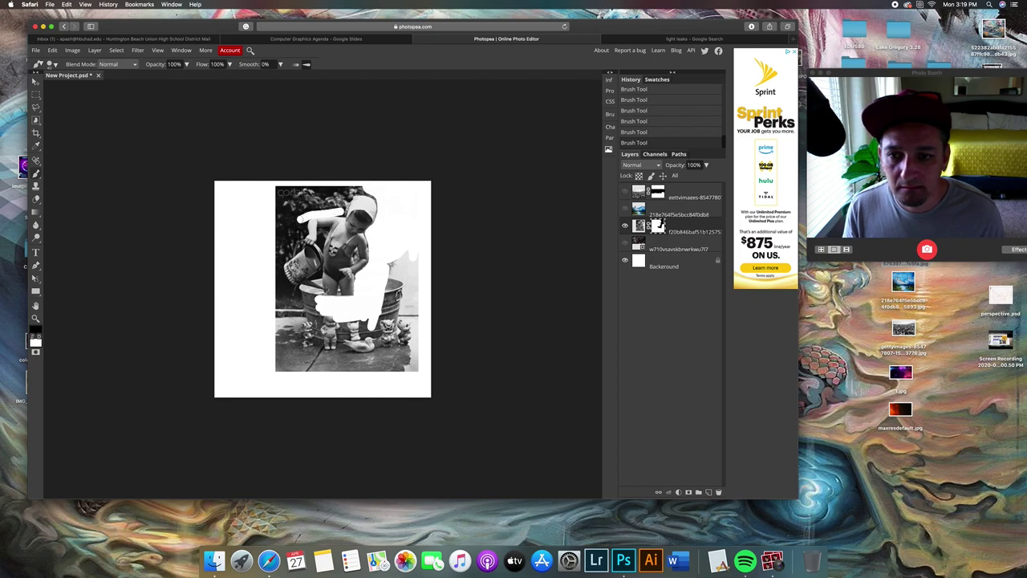
mouse_move(342, 212)
mouse_down()
mouse_move(348, 194)
mouse_move(374, 193)
mouse_up()
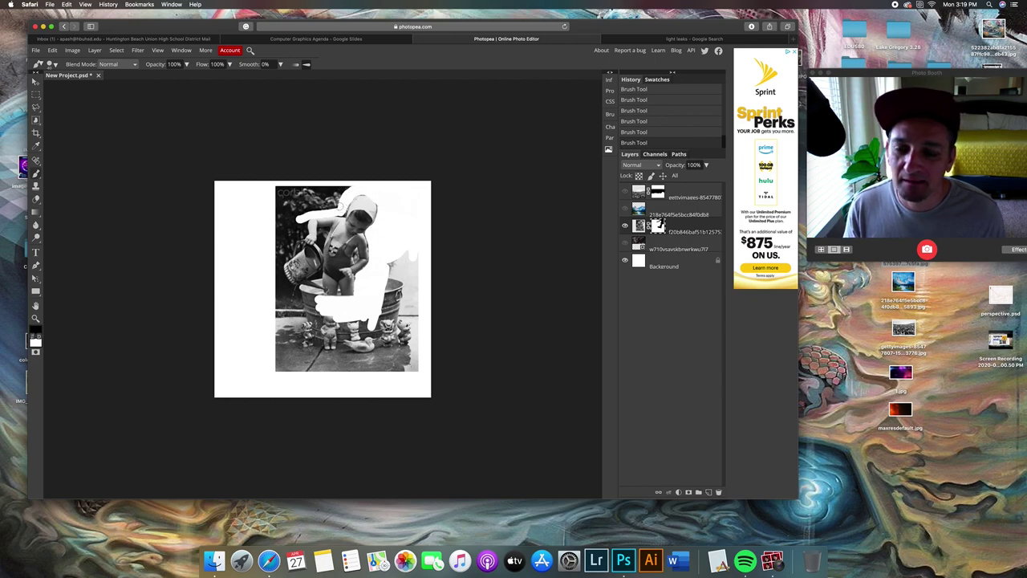
drag(302, 228, 338, 191)
mouse_move(344, 189)
mouse_down()
mouse_move(317, 202)
mouse_move(309, 197)
mouse_move(329, 187)
mouse_move(275, 187)
mouse_move(277, 227)
mouse_move(305, 196)
mouse_move(319, 197)
mouse_move(278, 194)
mouse_up()
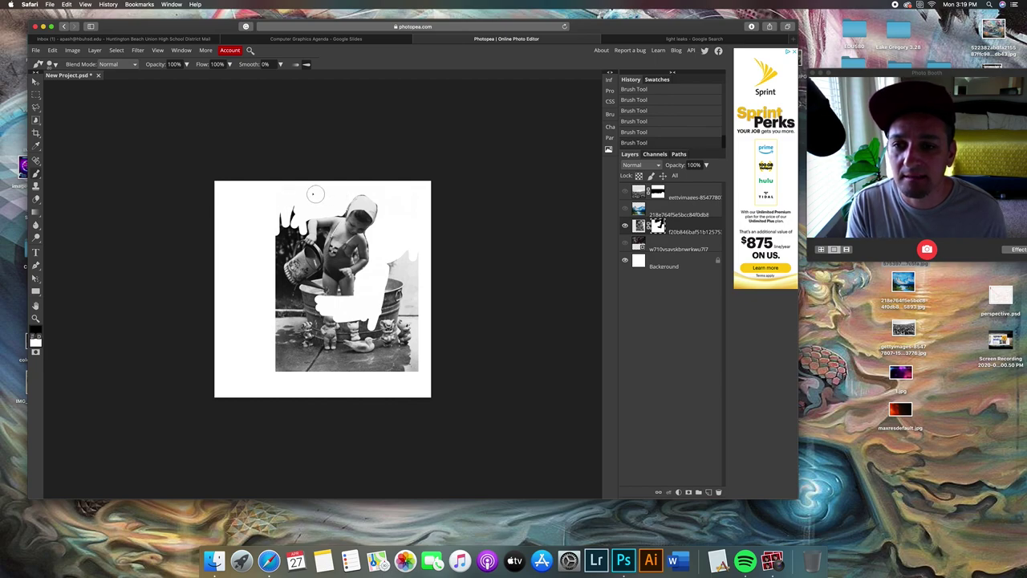
mouse_move(269, 243)
mouse_down()
mouse_move(290, 215)
mouse_move(282, 221)
mouse_move(296, 232)
mouse_up()
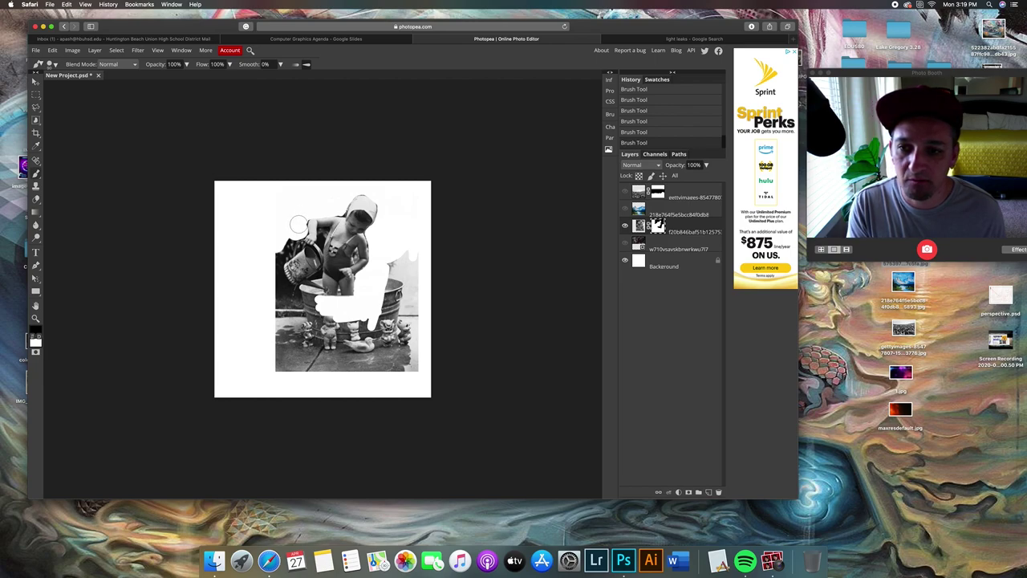
Step: Show the mountain, crowd and starry sky layers again and move the masked child up and slightly left behind the ridge
click(625, 209)
click(625, 193)
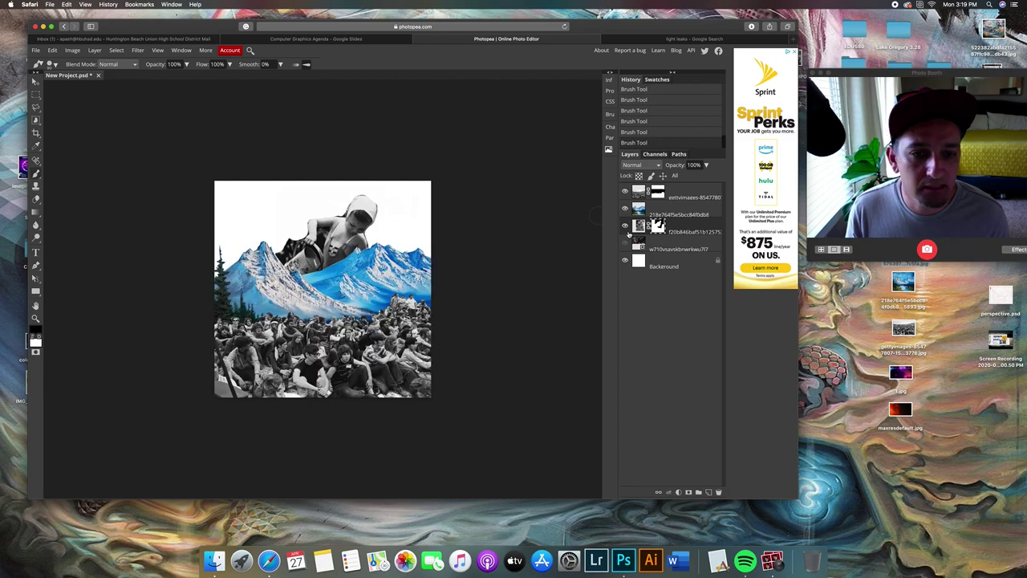
click(626, 243)
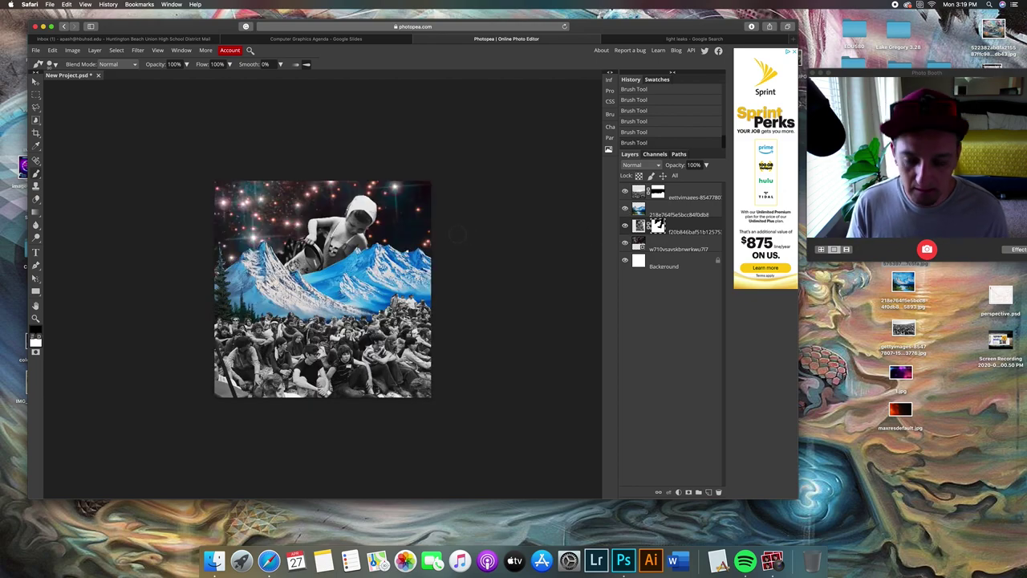
key(v)
mouse_move(351, 234)
mouse_down()
mouse_move(323, 213)
mouse_move(339, 210)
mouse_up()
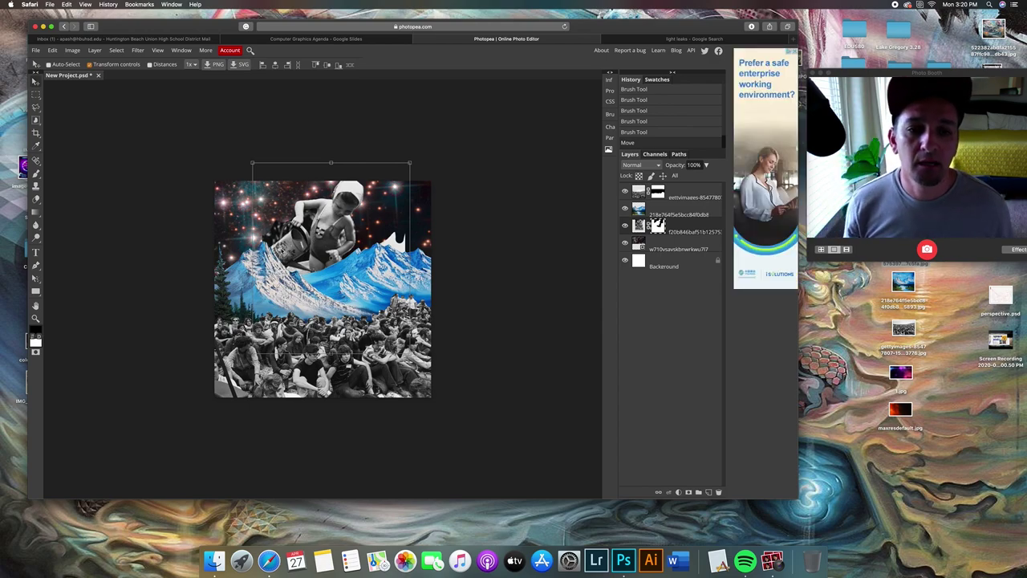
Step: Add a reveal-all raster mask to the mountain layer
click(672, 214)
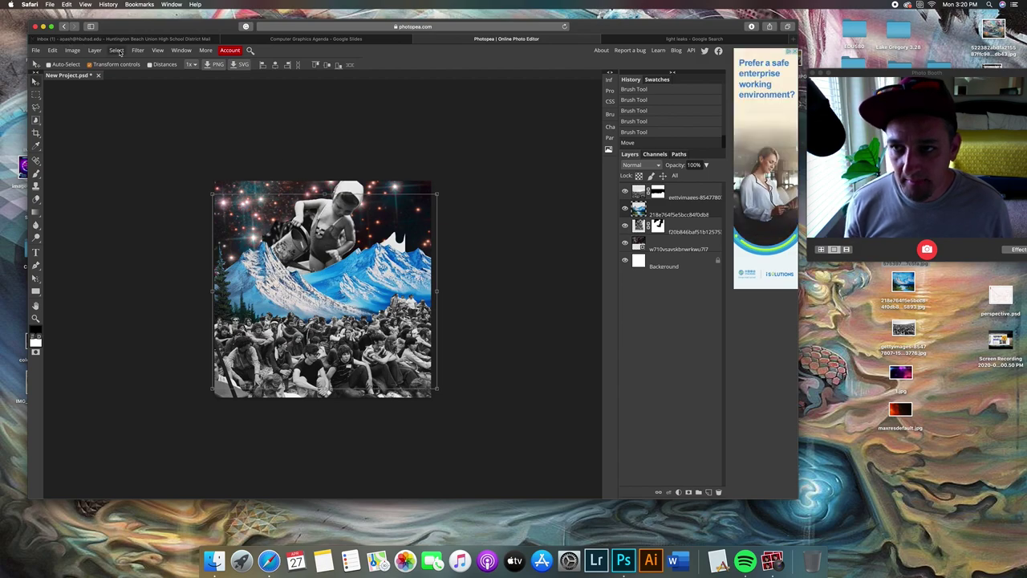
click(138, 51)
mouse_move(95, 50)
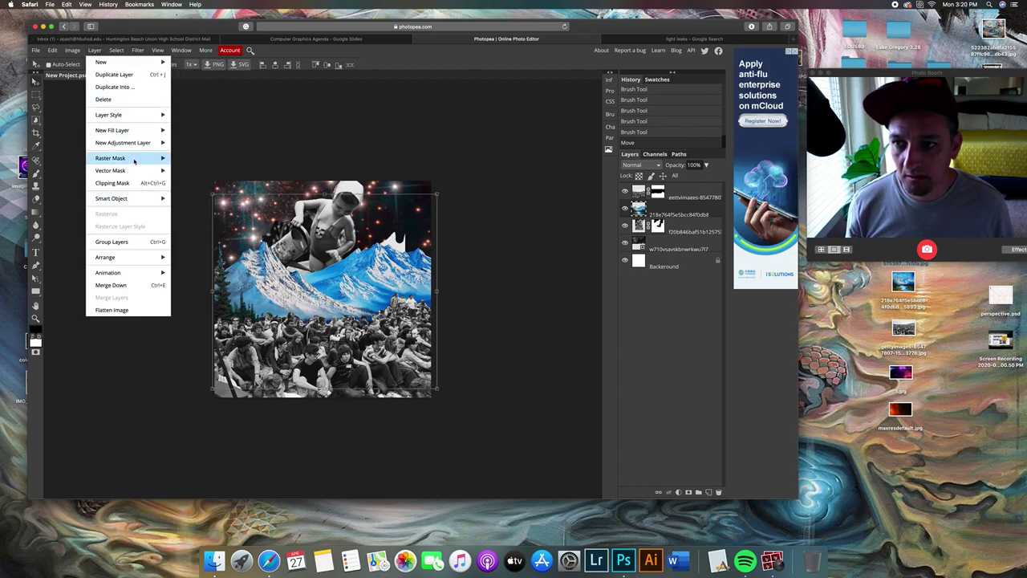
mouse_move(134, 161)
click(186, 158)
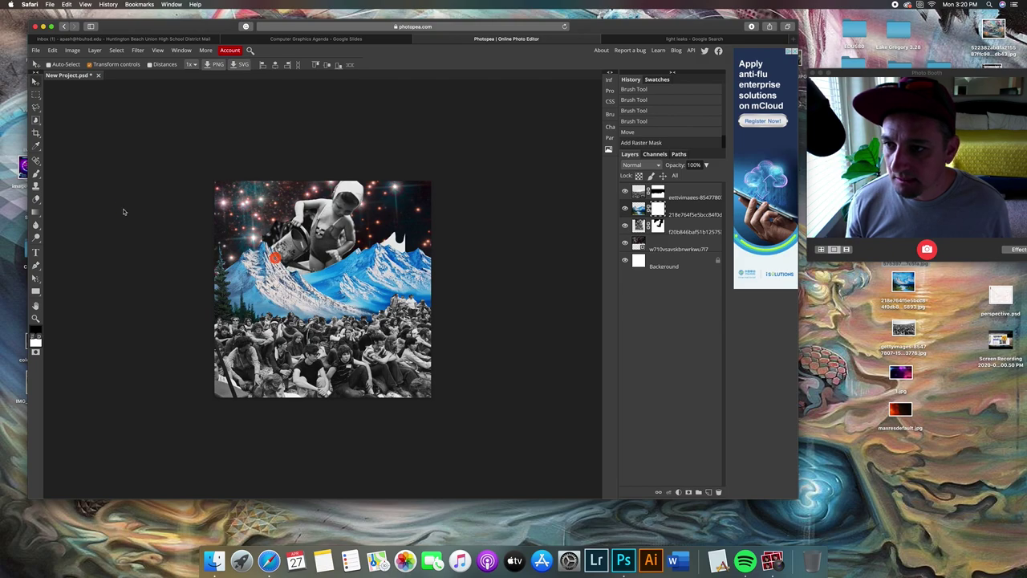
Step: Paint black on the mountain mask with the brush to hide the ridge where it covers the child's bucket
click(36, 174)
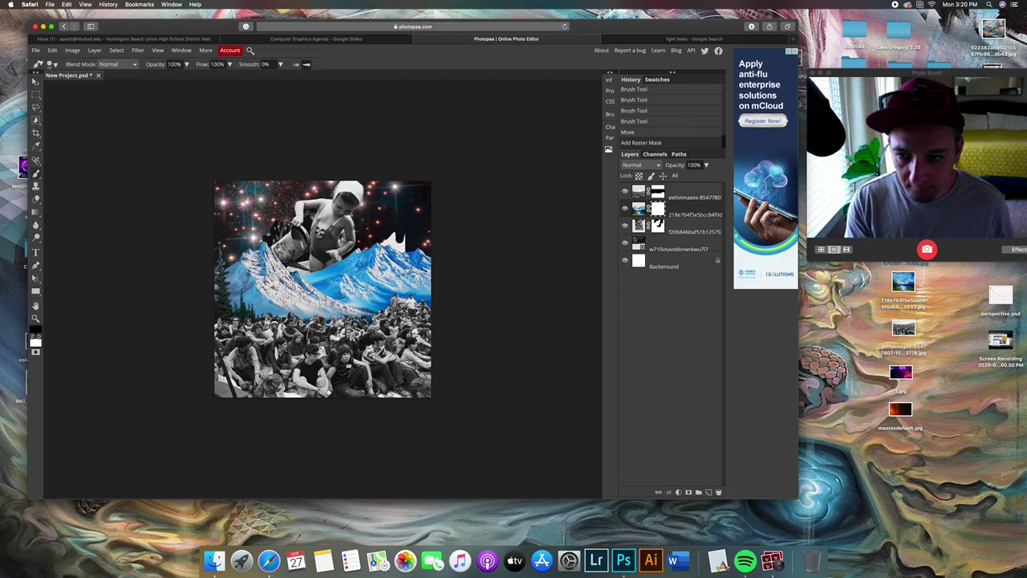
drag(281, 255, 281, 267)
click(281, 267)
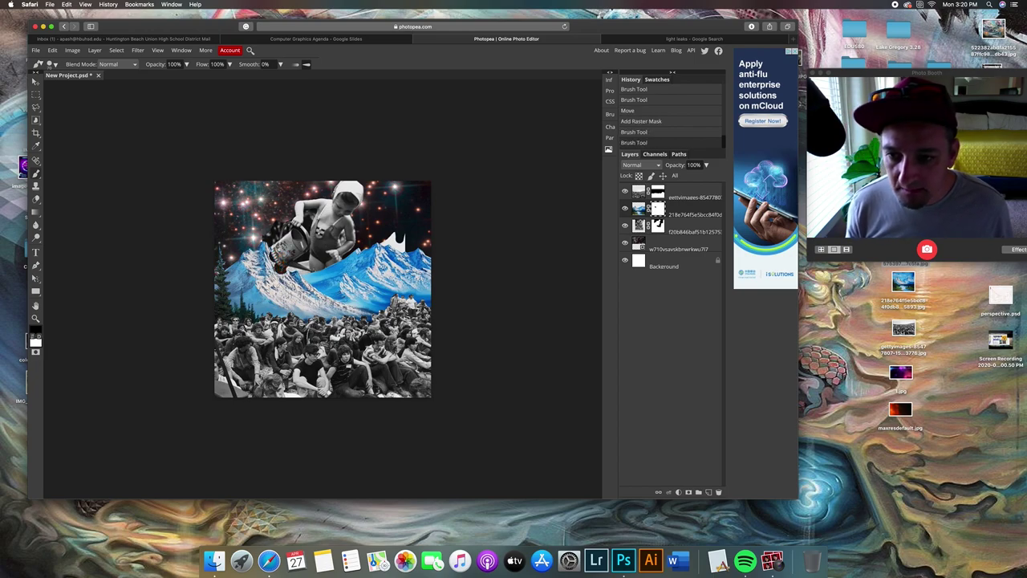
click(271, 264)
click(269, 252)
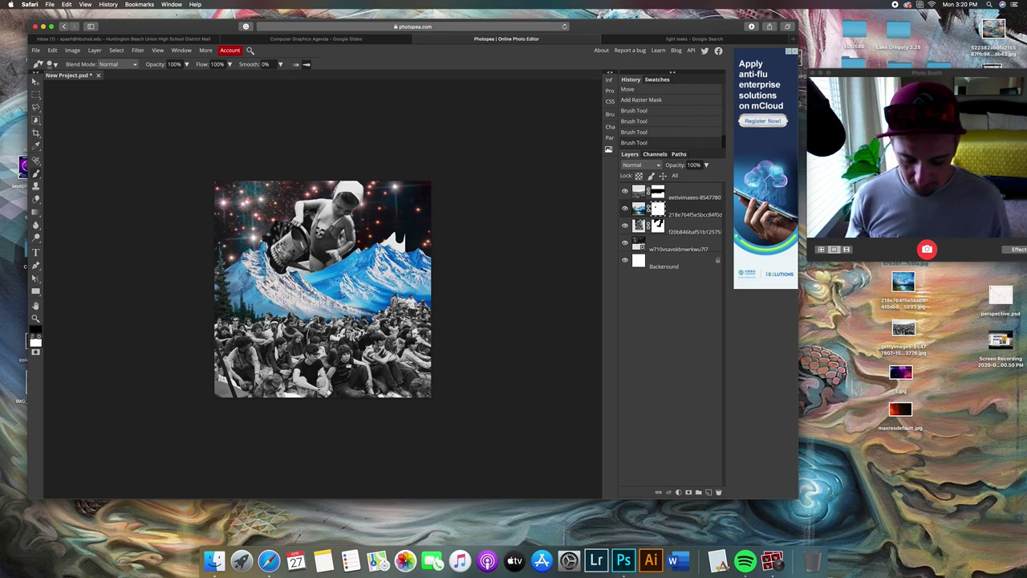
Step: Touch up the mountain and child layer masks around the bucket and remove the stray white patches above the ridge beside the child
key(x)
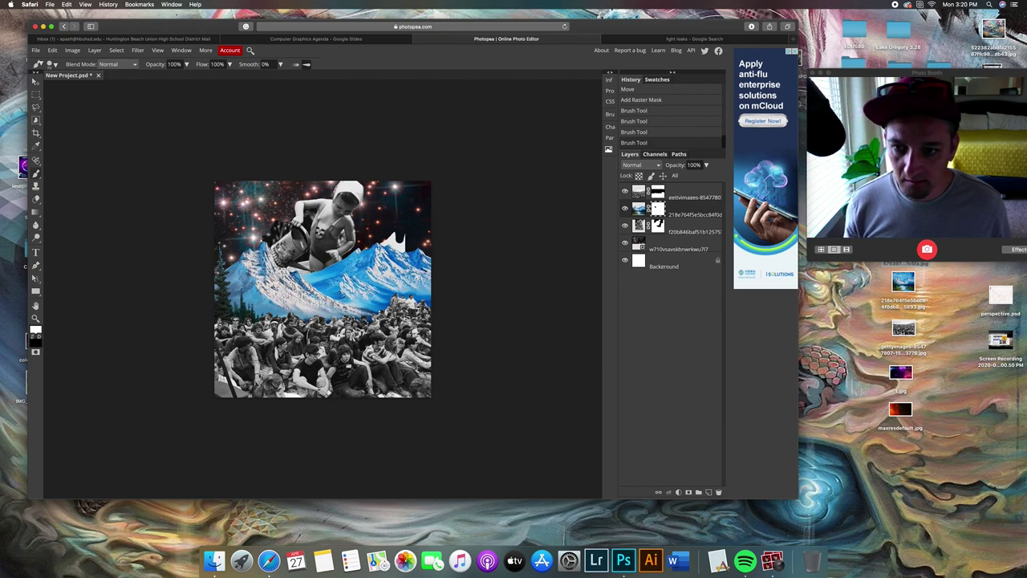
click(273, 269)
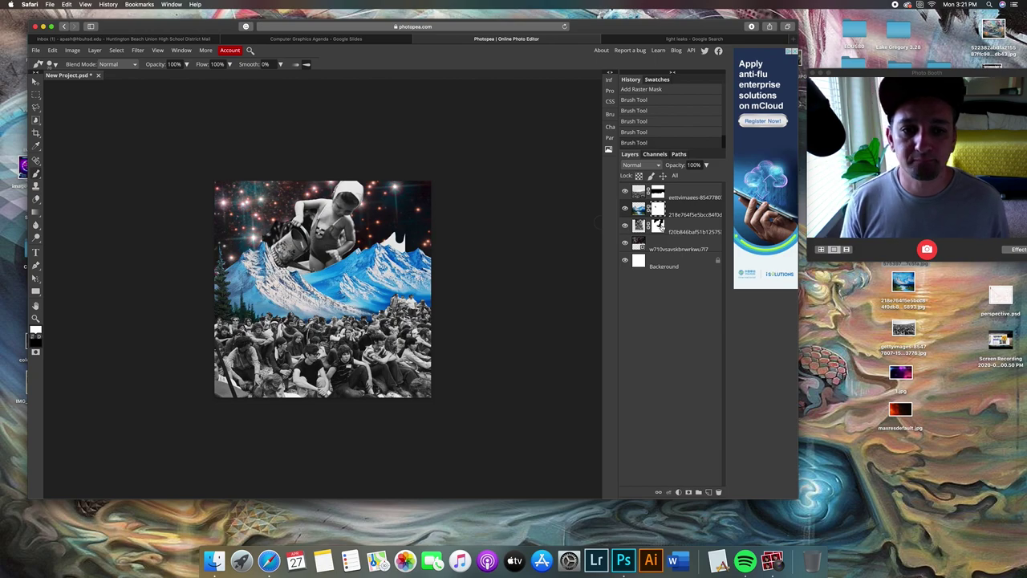
click(659, 226)
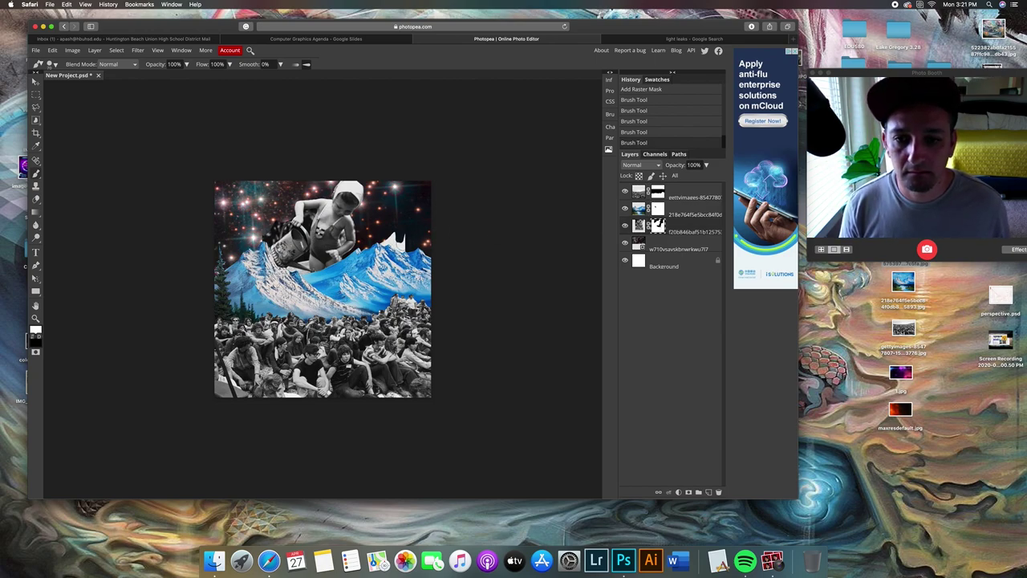
click(400, 244)
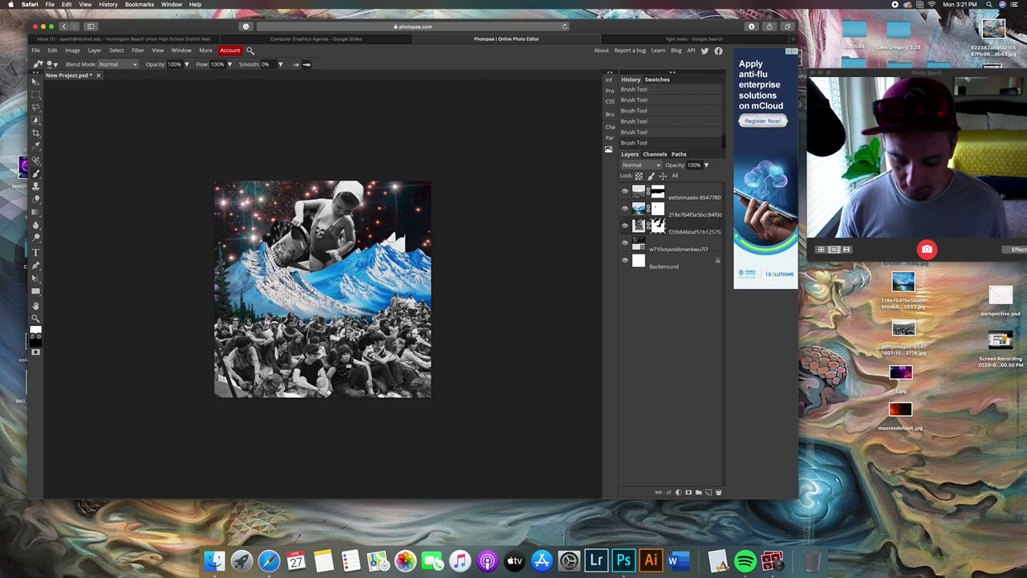
key(x)
drag(390, 239, 384, 248)
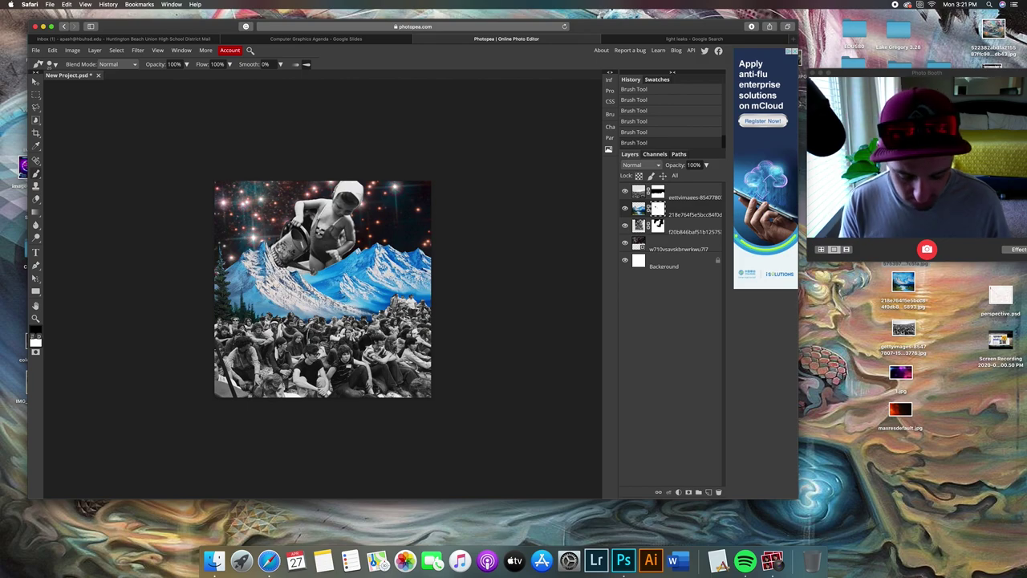
key(x)
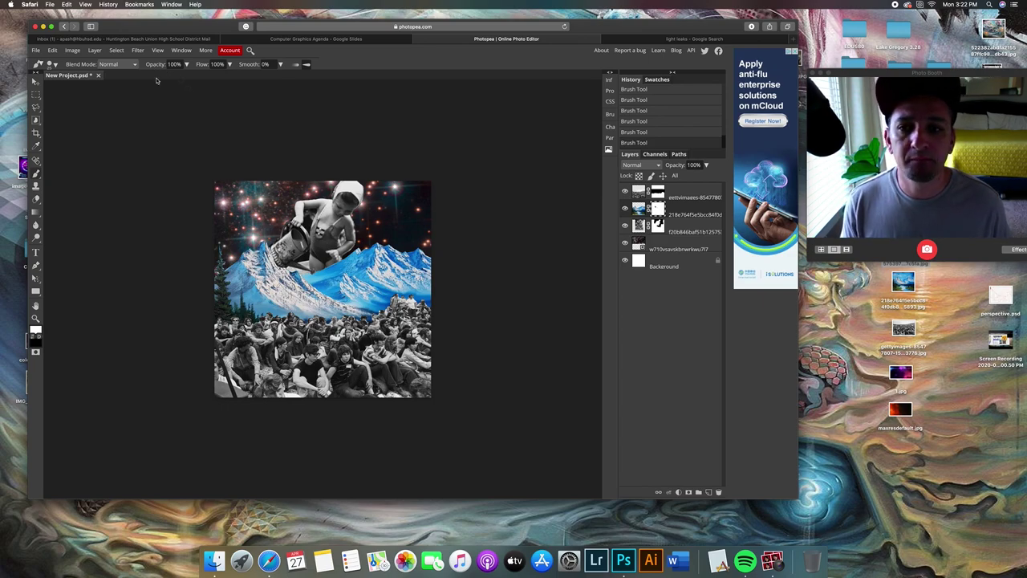
Step: Add a new layer on top of the collage and fill it with the yellow colour fddb64
drag(617, 31, 634, 21)
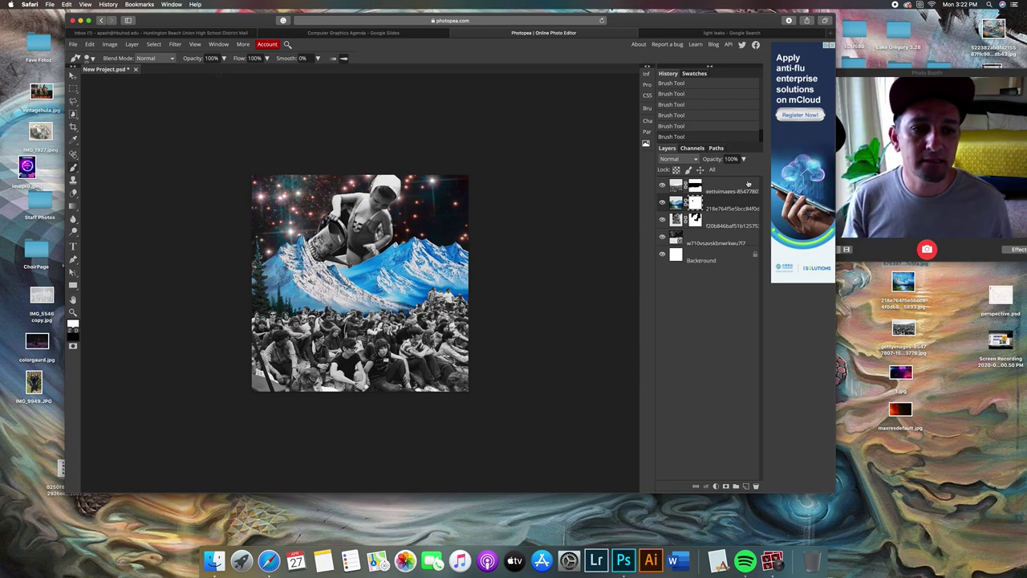
click(745, 486)
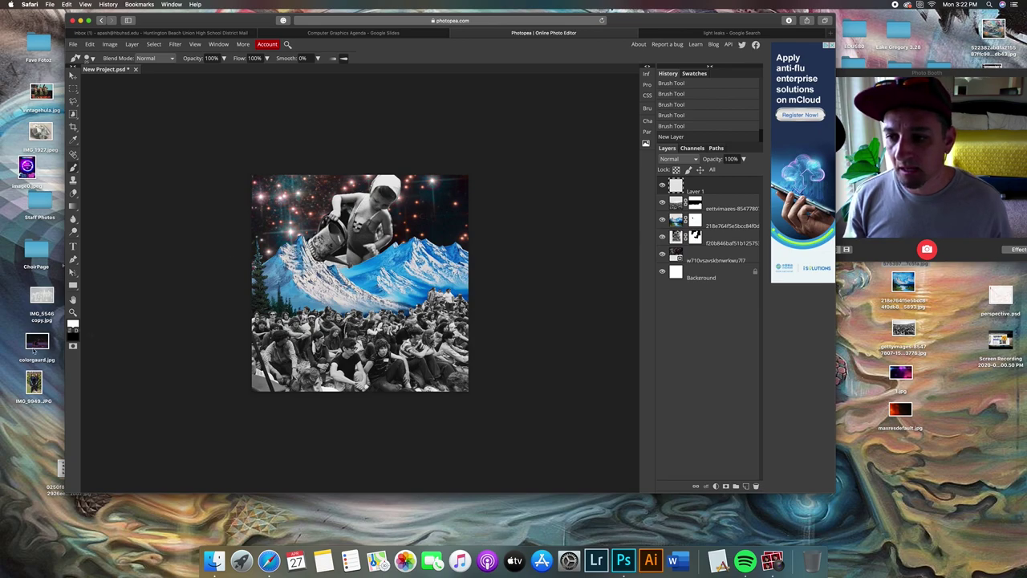
click(73, 324)
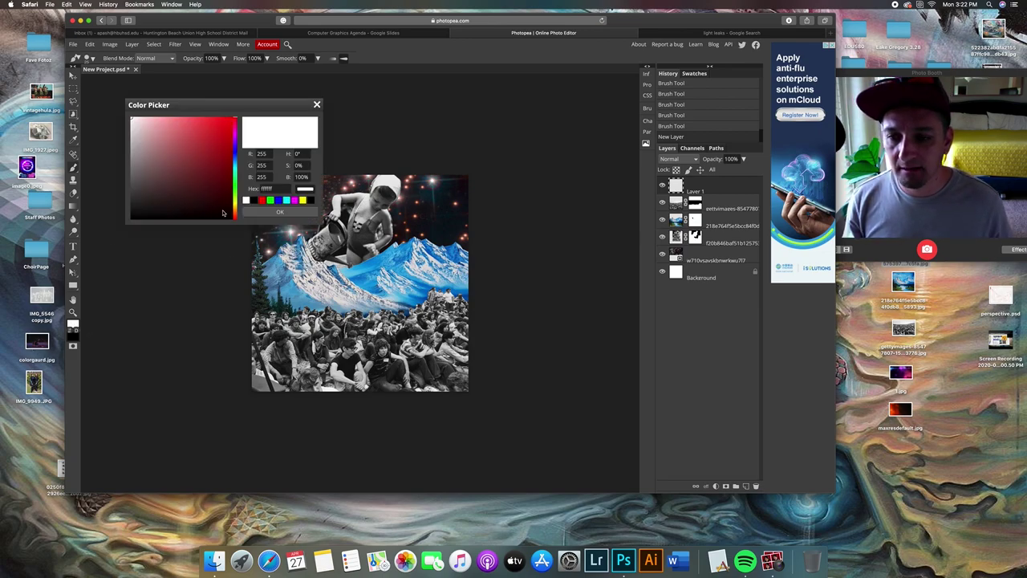
click(233, 208)
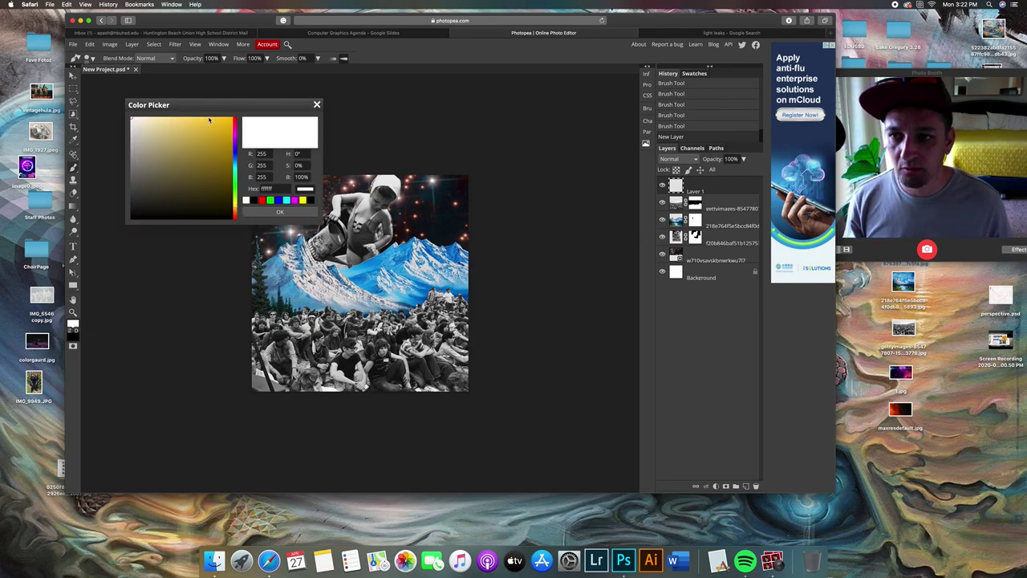
click(208, 120)
click(193, 119)
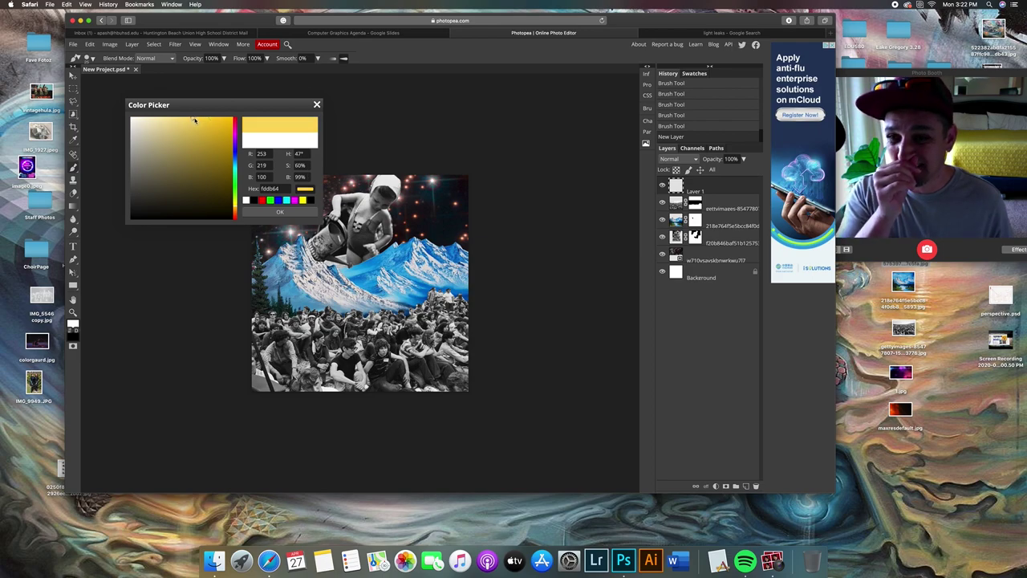
click(277, 212)
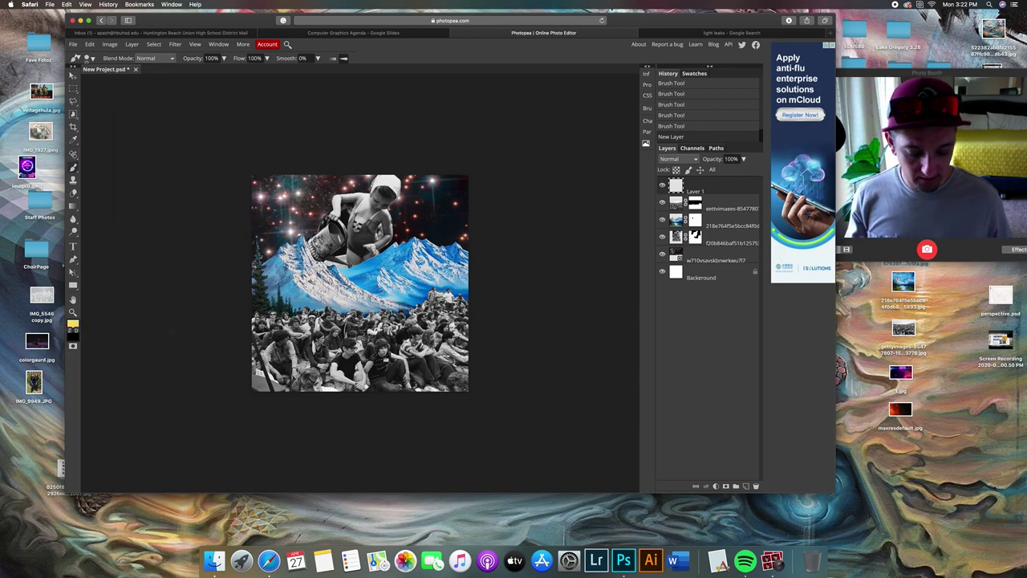
key(alt+BackSpace)
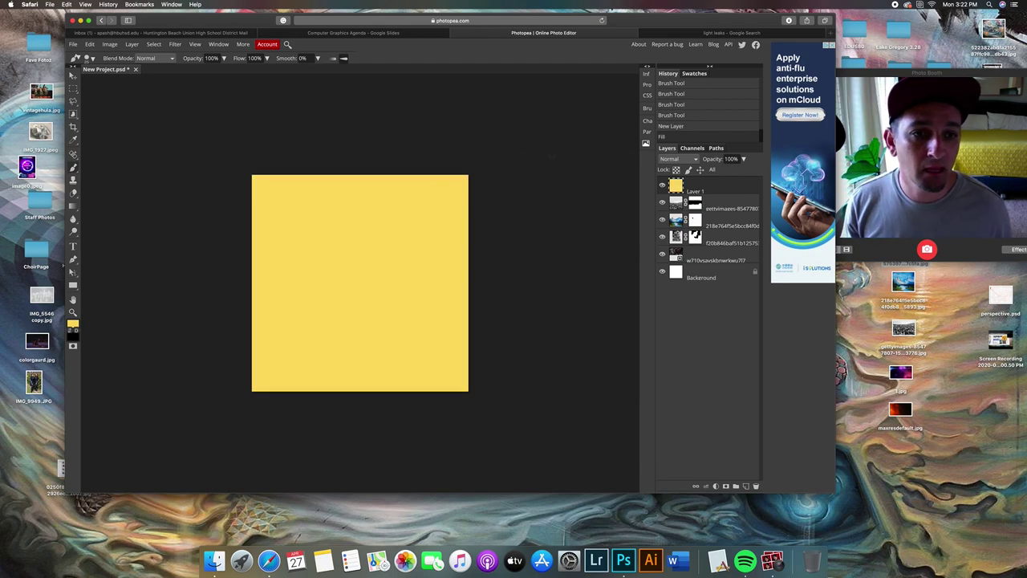
Step: Set the yellow layer's opacity to 46% and its blend mode to Multiply, and hide the layer
click(743, 159)
drag(745, 172, 725, 173)
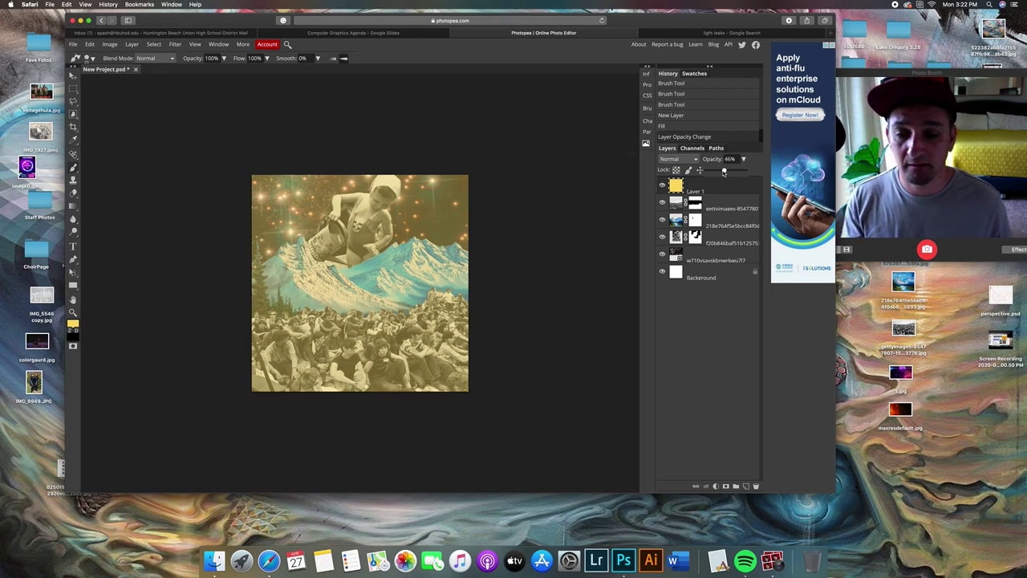
click(695, 161)
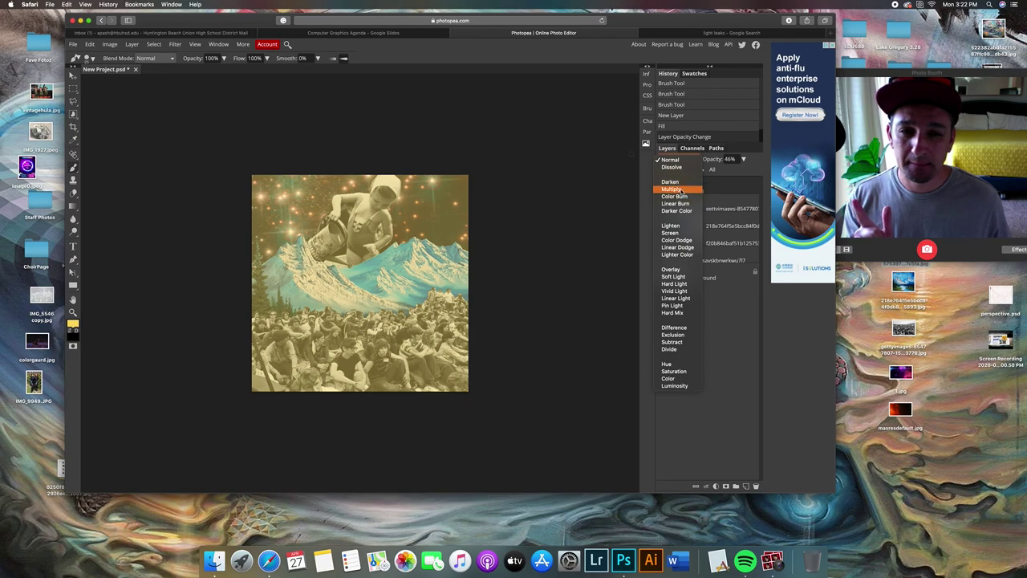
click(681, 190)
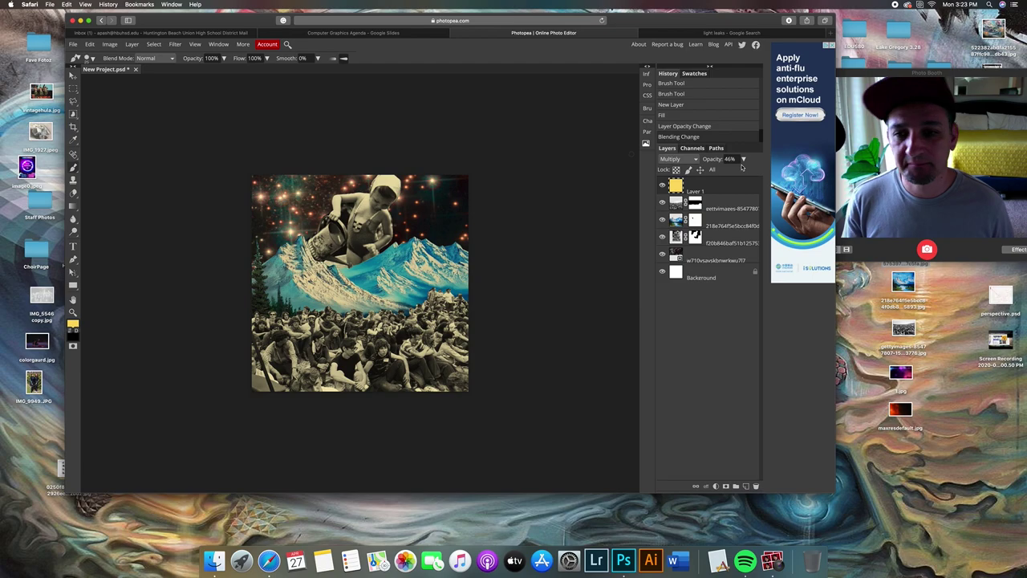
click(663, 186)
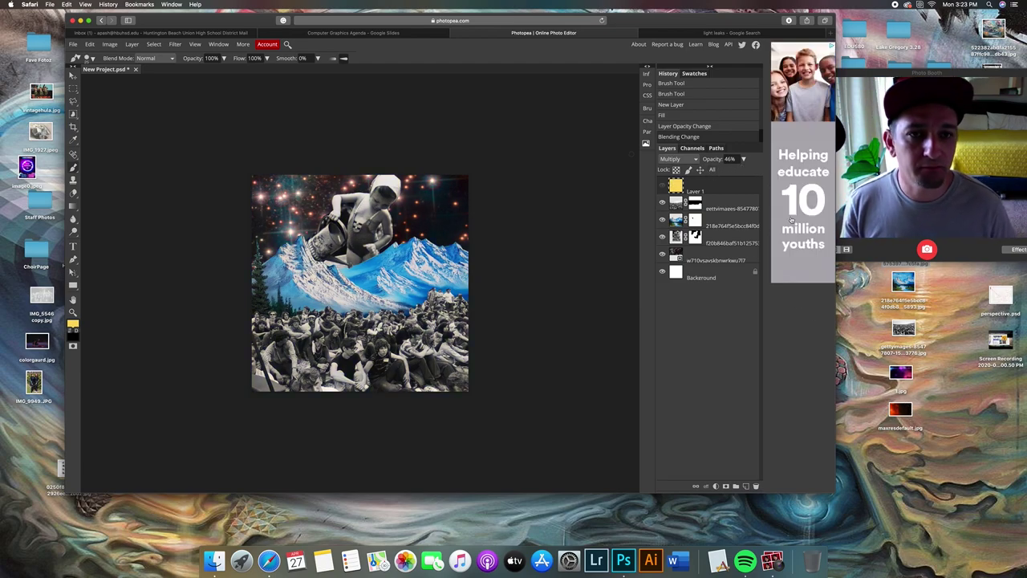
Step: Browse the light leaks image results in the browser and save the Professional Light Leaks Film Burn Overlay - #3 image to the desktop
click(695, 33)
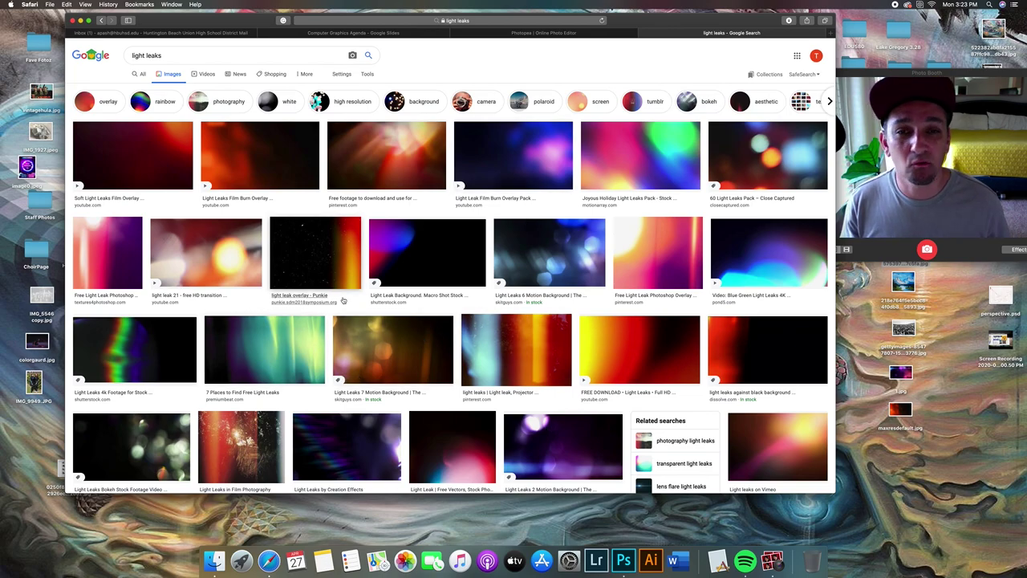
scroll(384, 285, down, 3)
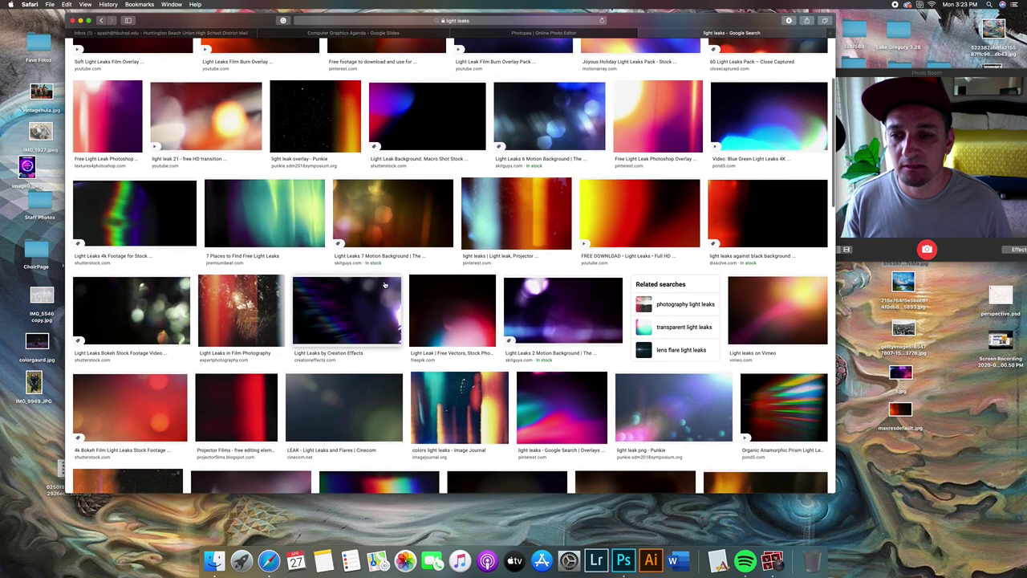
click(244, 279)
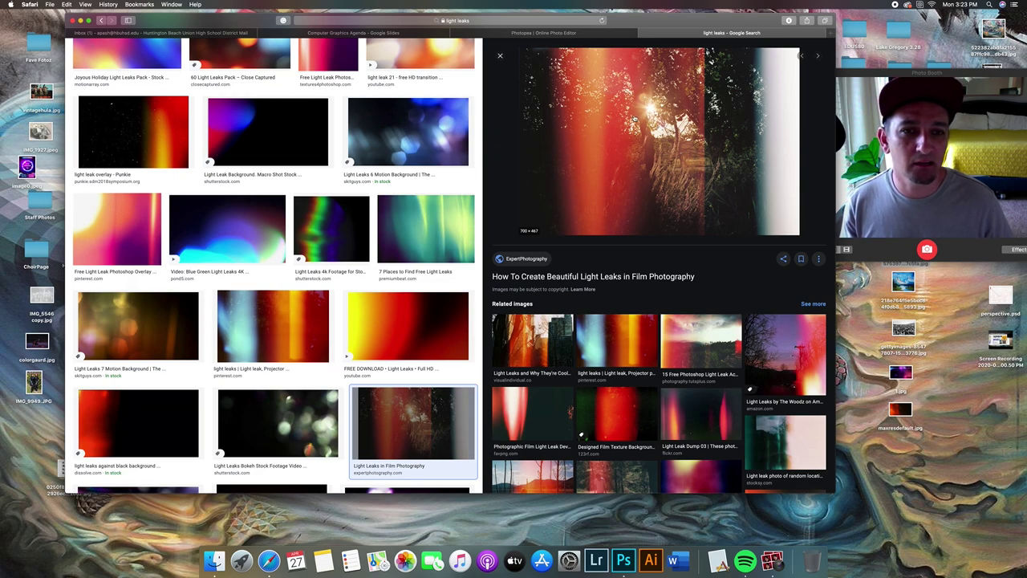
click(501, 57)
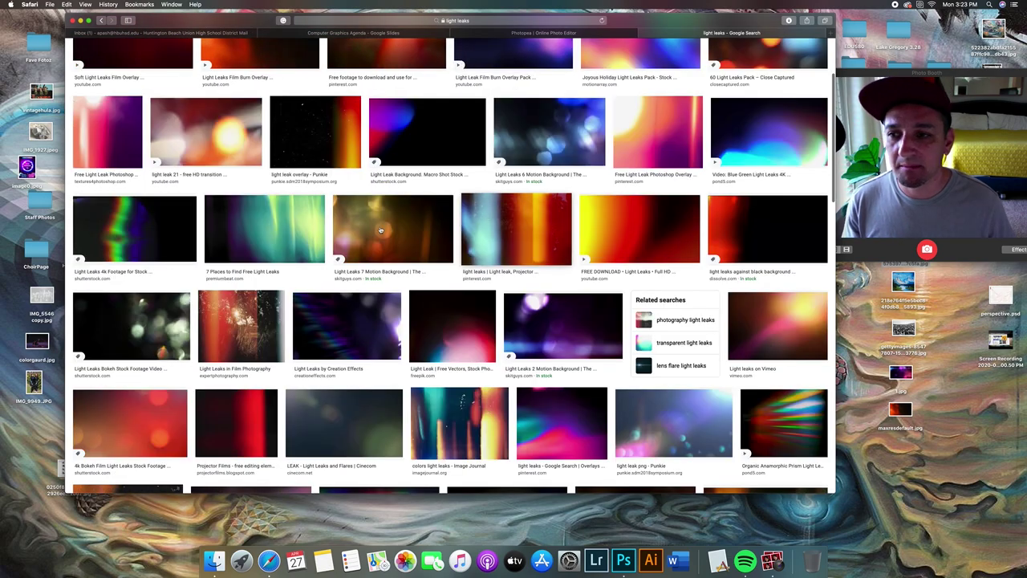
scroll(449, 247, up, 3)
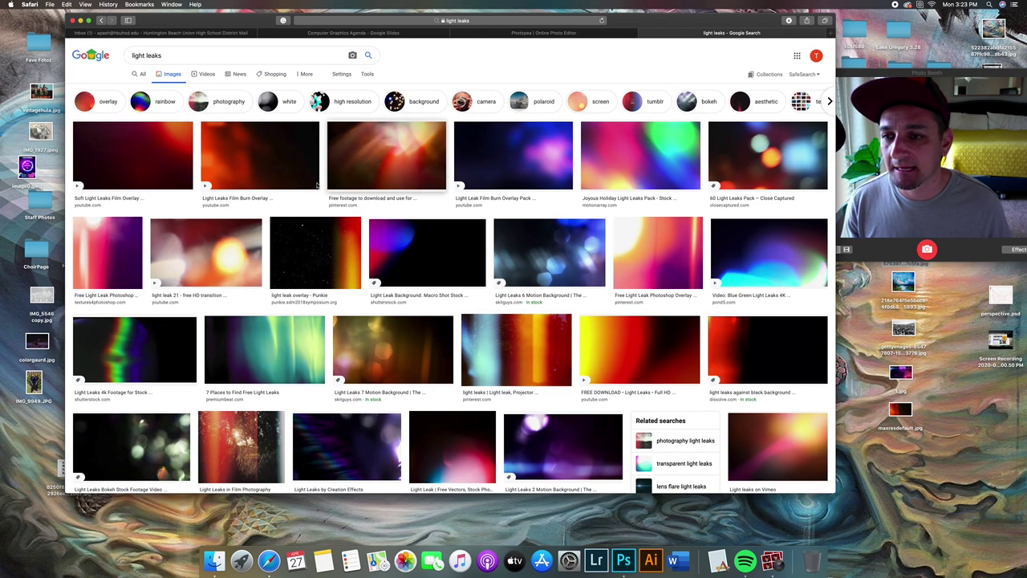
click(305, 146)
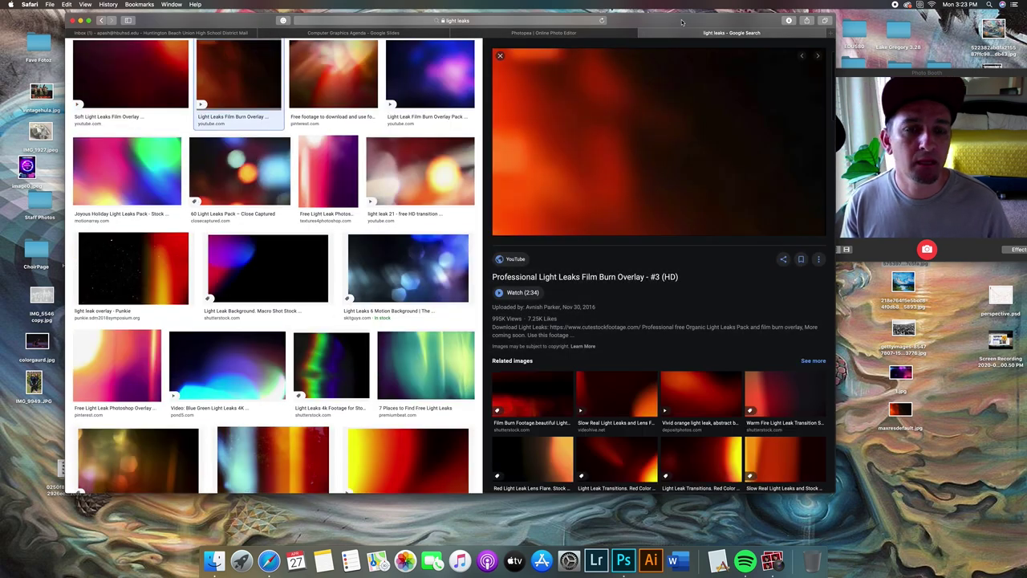
drag(682, 20, 628, 20)
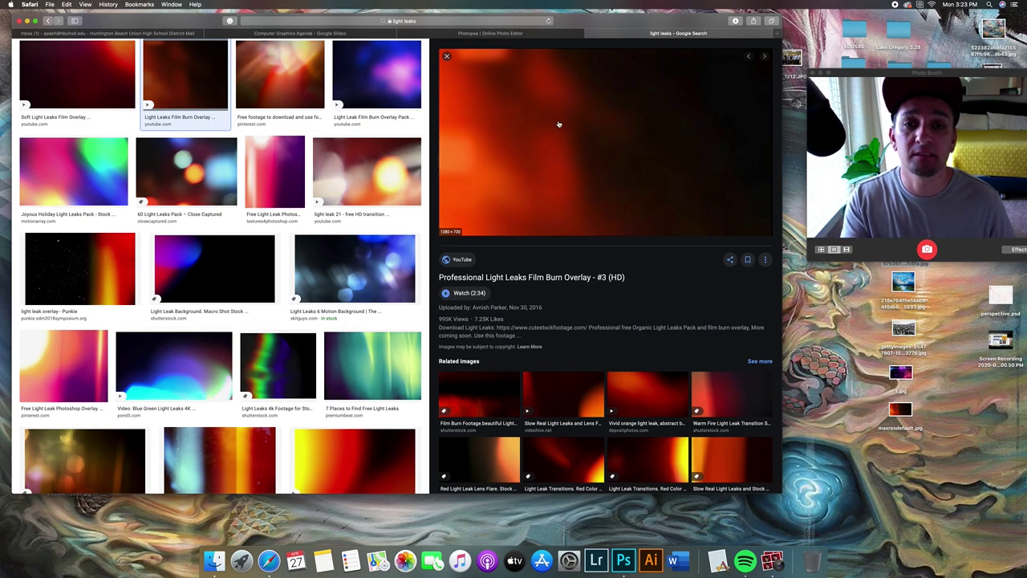
drag(567, 144, 839, 349)
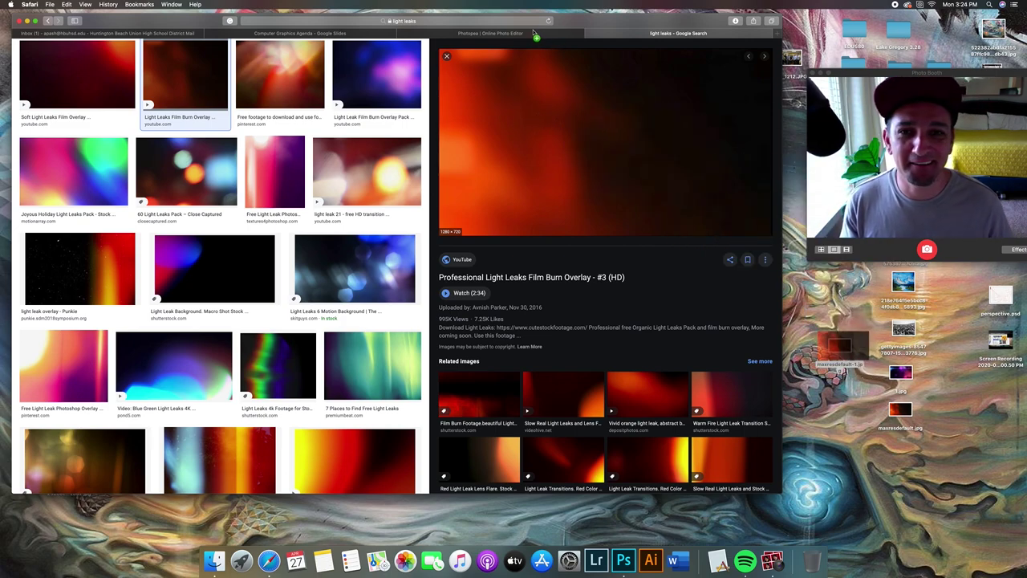
Step: Return to the Photopea project, place maxresdefault.jpg from the desktop, and stretch its height to 181.91% to cover the whole canvas
click(491, 34)
drag(613, 24, 655, 19)
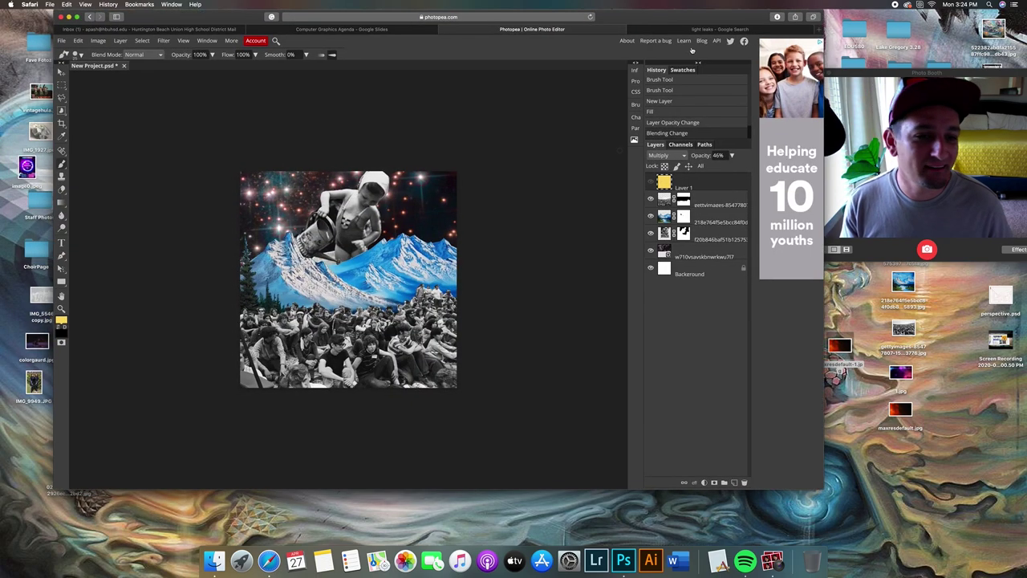
drag(899, 414, 379, 260)
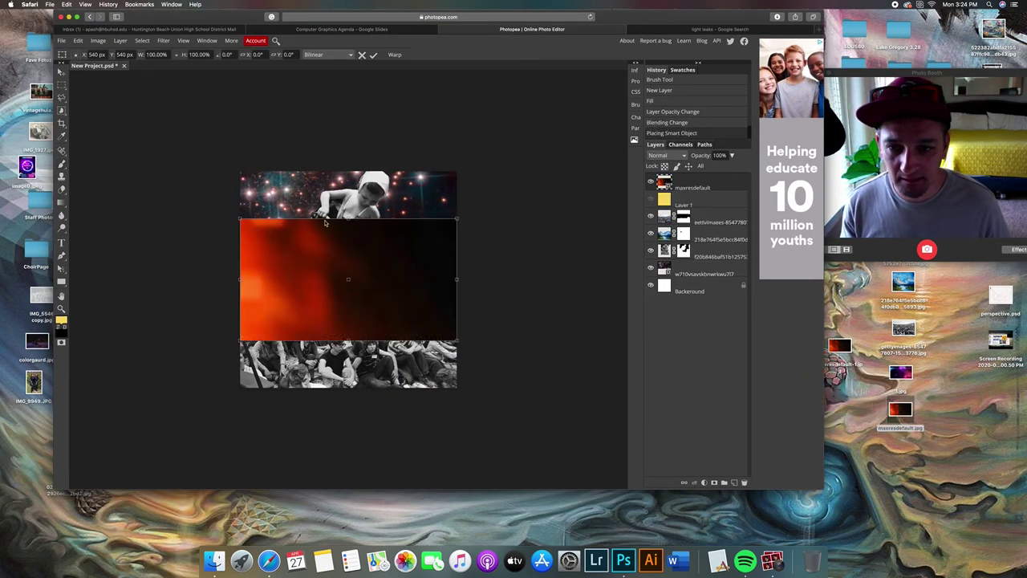
drag(348, 217, 348, 169)
drag(349, 340, 350, 390)
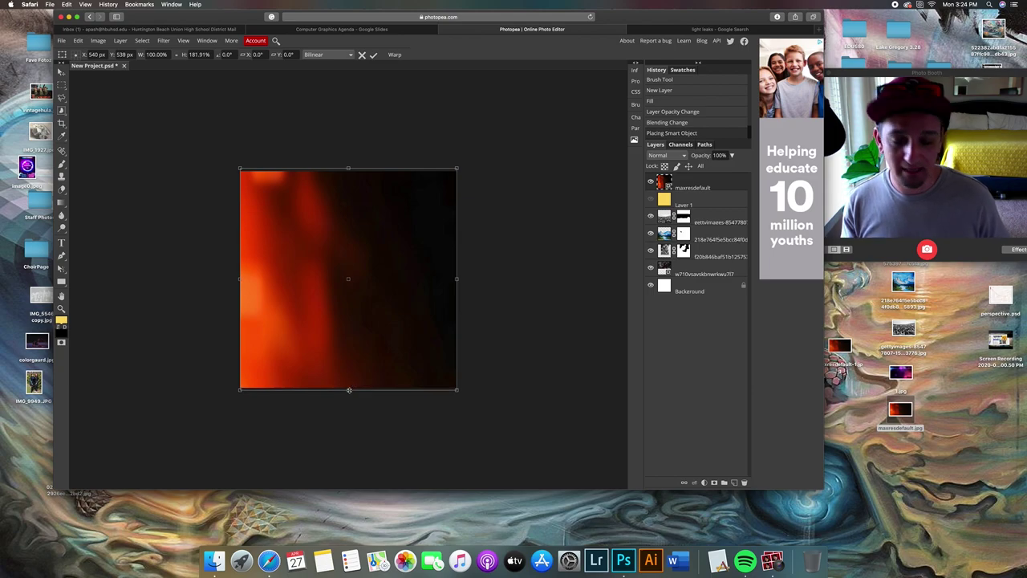
key(Return)
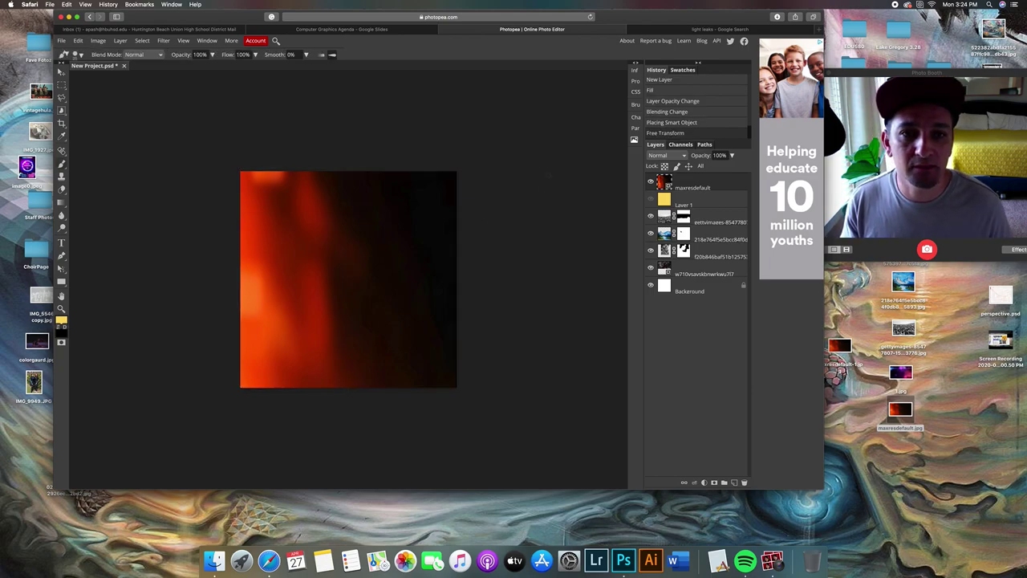
Step: Set the light leak layer's blend mode to Screen and lower its opacity to 61%
drag(619, 31, 670, 31)
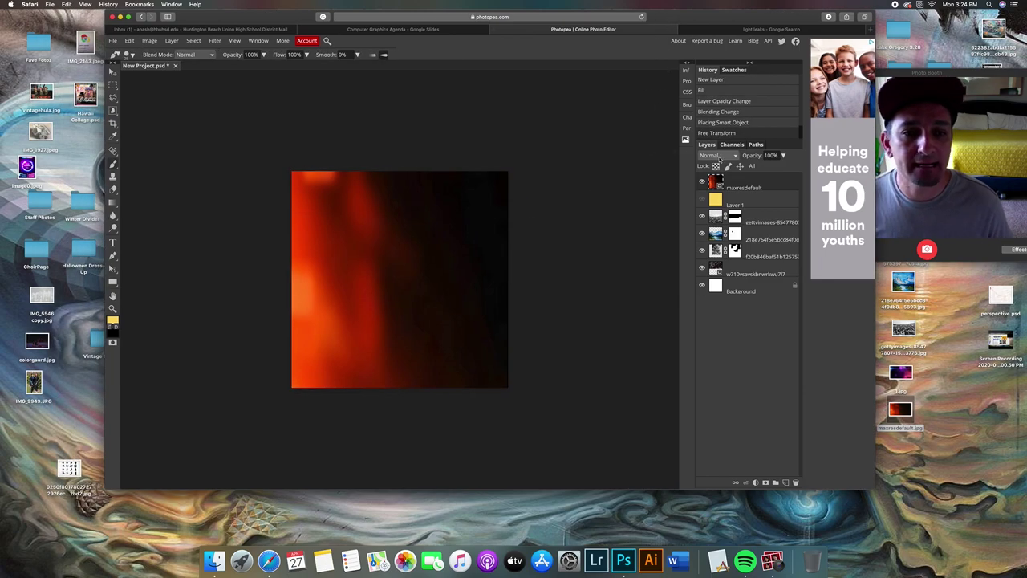
click(720, 155)
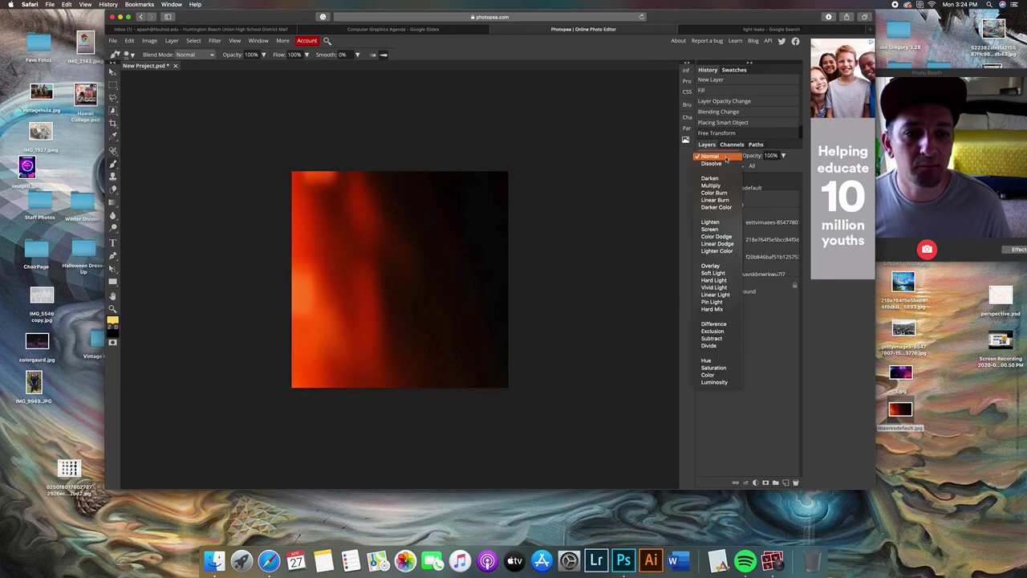
click(711, 230)
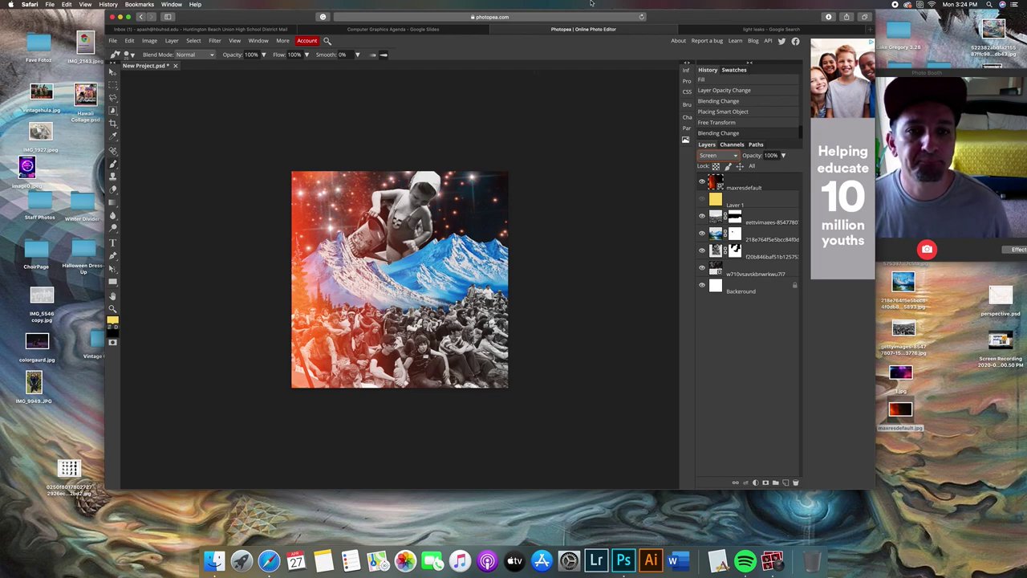
drag(696, 18, 667, 19)
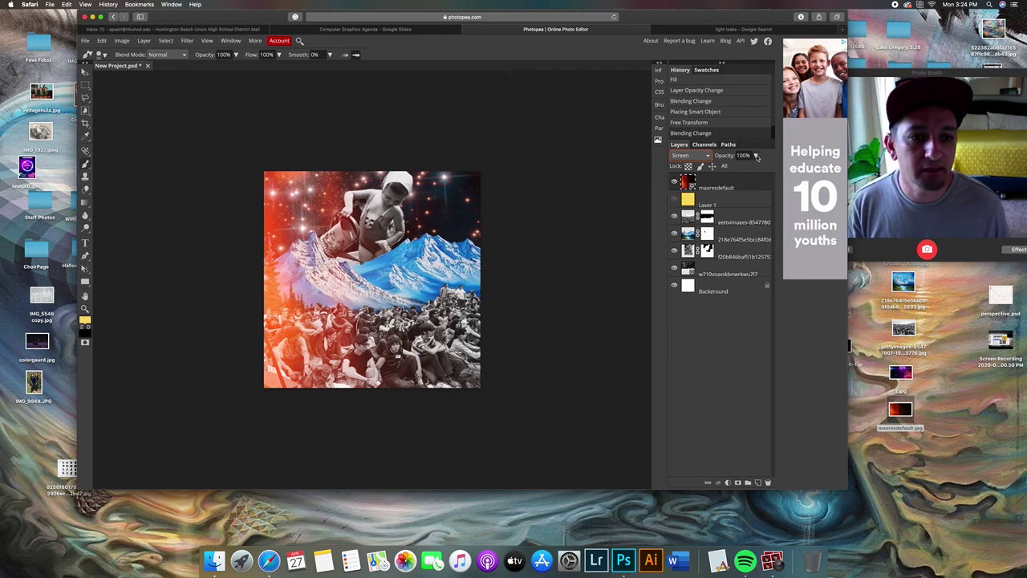
click(756, 155)
drag(758, 167, 742, 167)
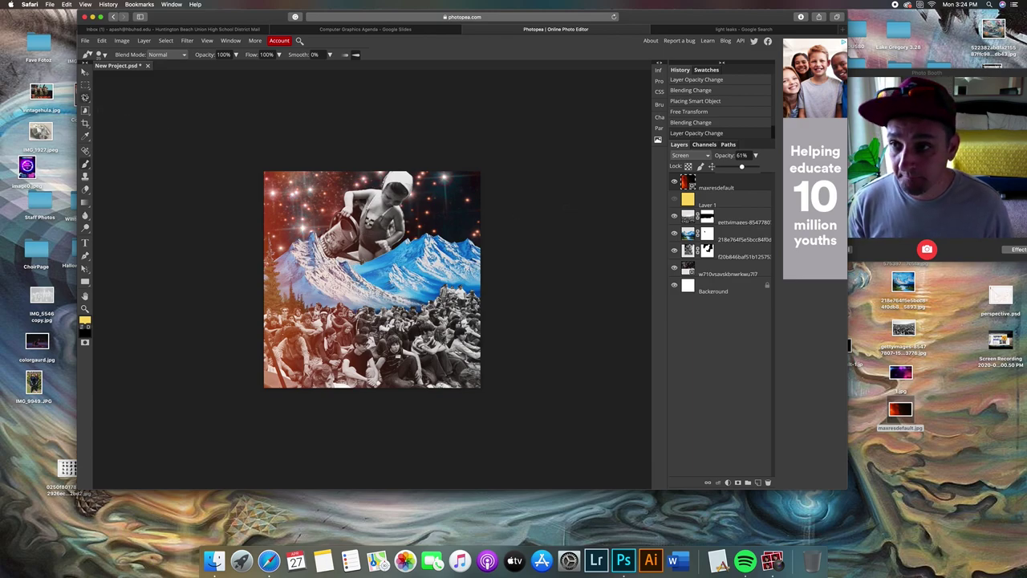
Step: Reposition the light leak layer over the collage and adjust its transform so it covers the whole canvas
click(85, 71)
drag(404, 286, 423, 284)
drag(527, 365, 498, 386)
drag(354, 312, 336, 313)
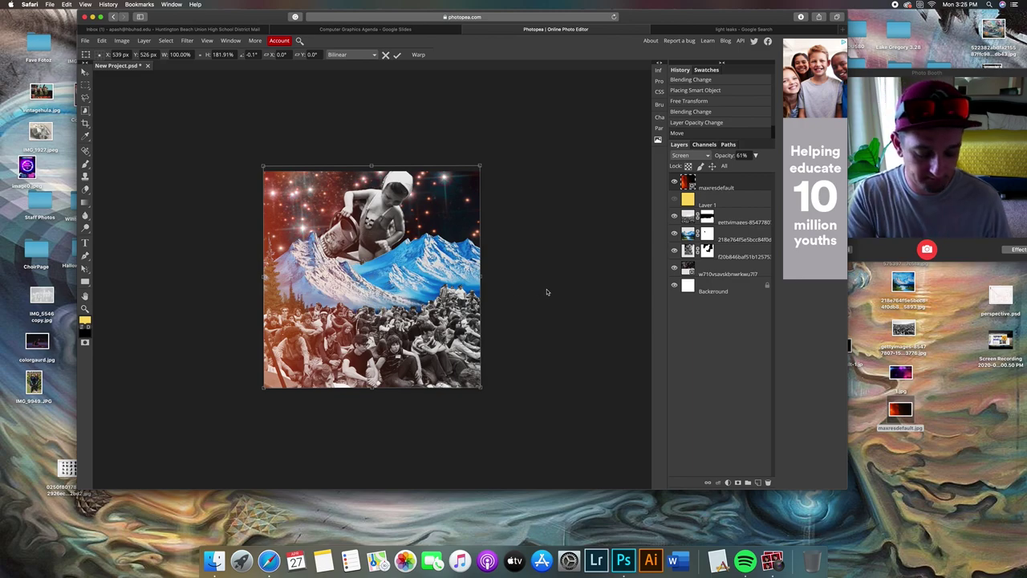
key(Return)
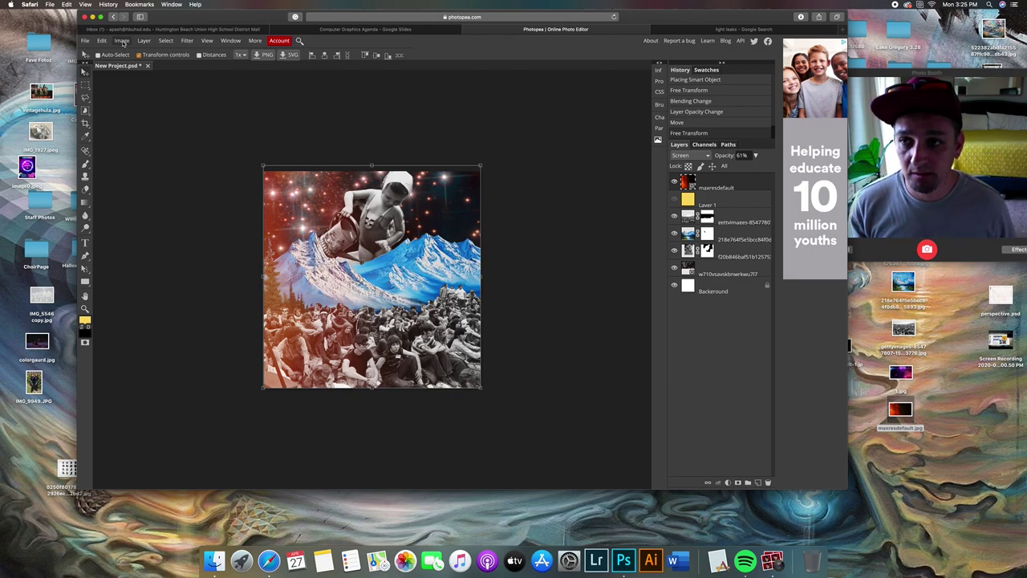
click(122, 42)
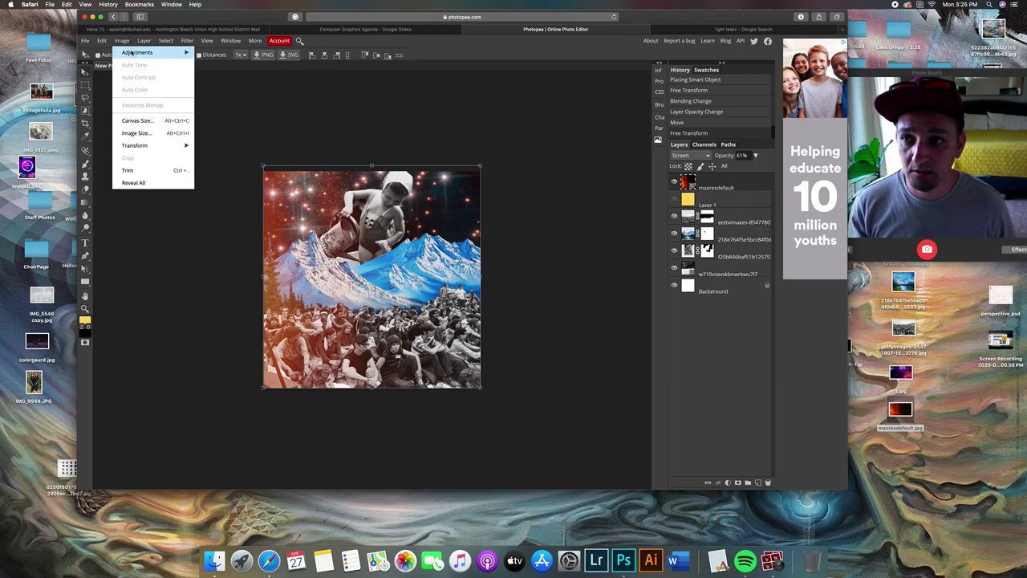
mouse_move(153, 52)
click(229, 64)
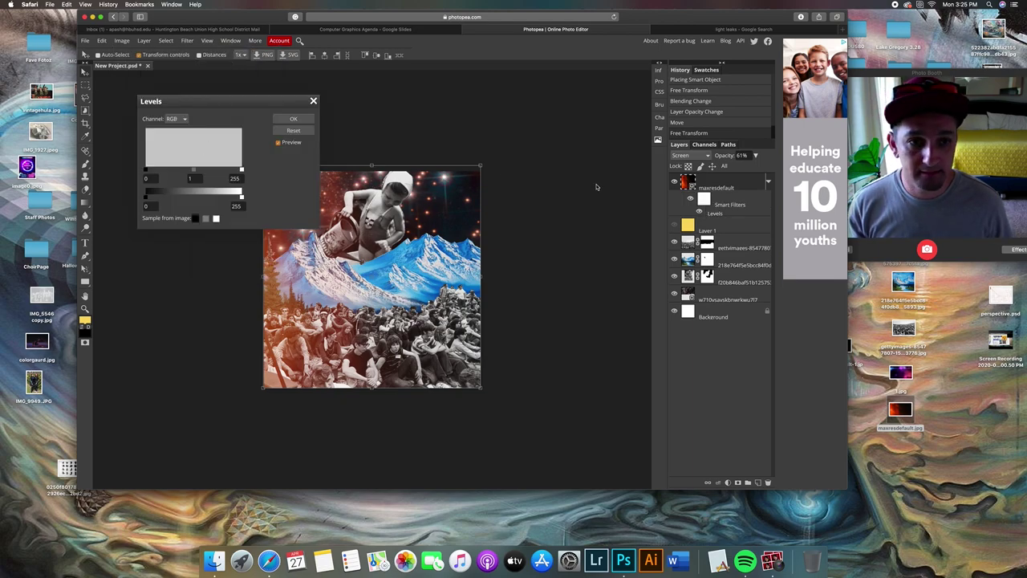
click(314, 102)
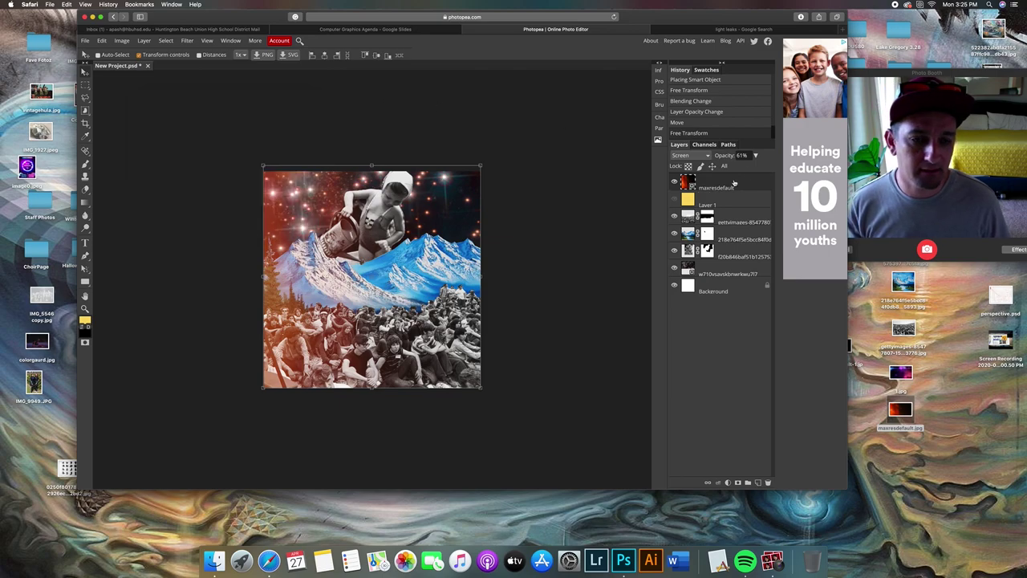
Step: Rasterize the light leak layer
right_click(700, 183)
click(744, 282)
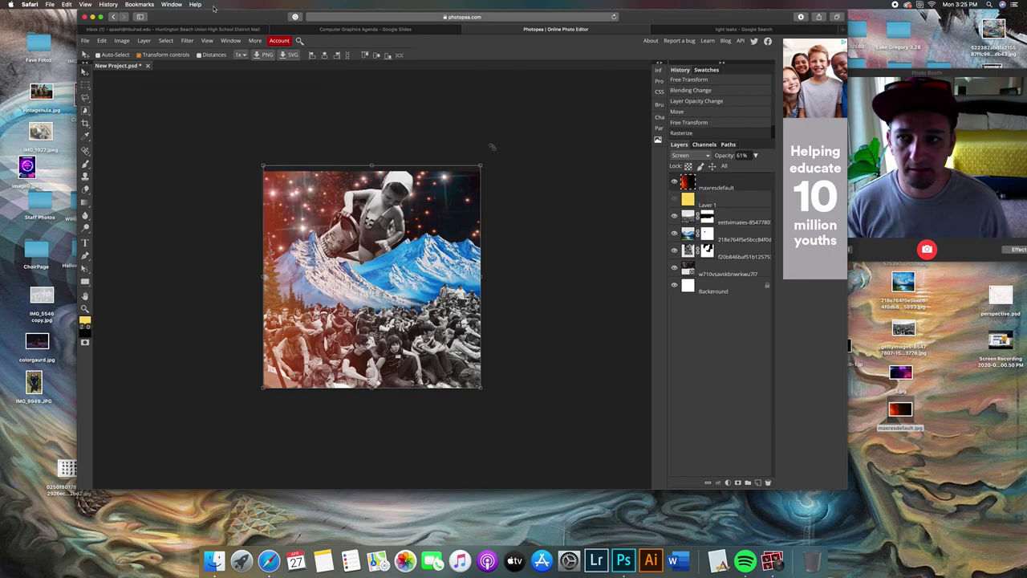
Step: Try a Levels adjustment on the rasterized light leak layer by shifting its output and input black points
click(122, 41)
mouse_move(136, 52)
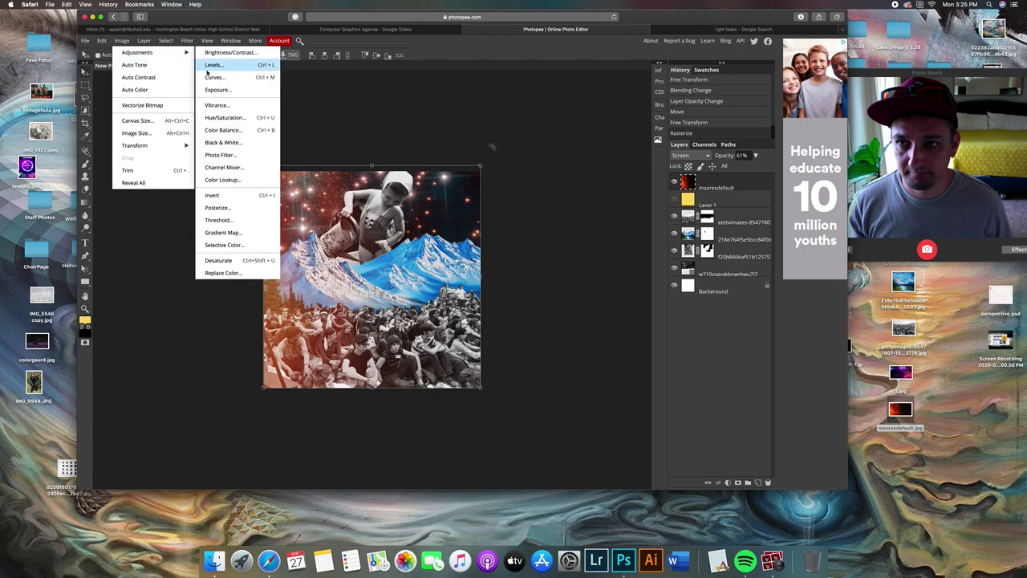
click(221, 65)
drag(233, 103, 206, 87)
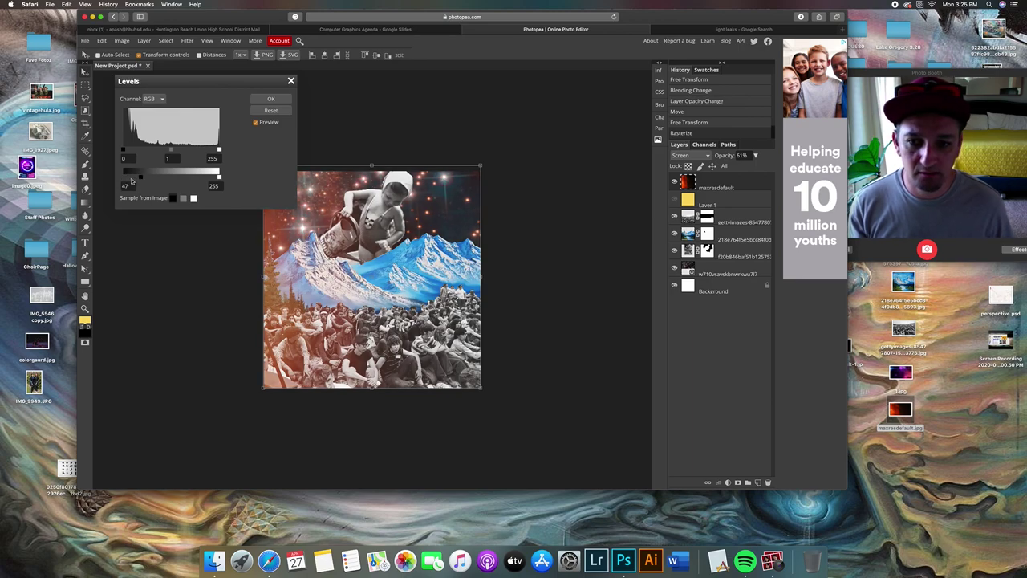
drag(127, 180, 119, 182)
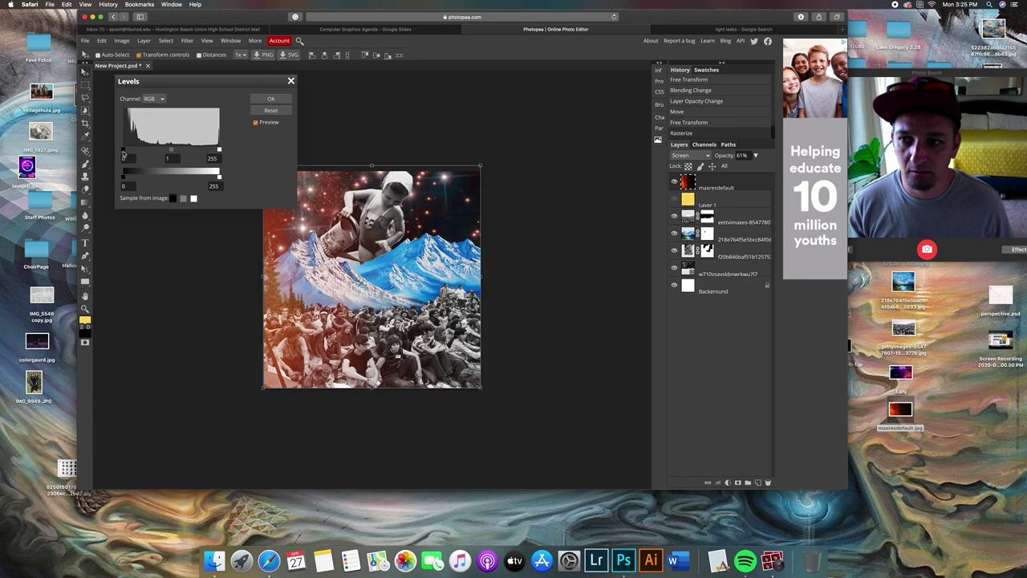
mouse_move(127, 152)
mouse_down()
mouse_move(189, 154)
mouse_move(122, 154)
mouse_up()
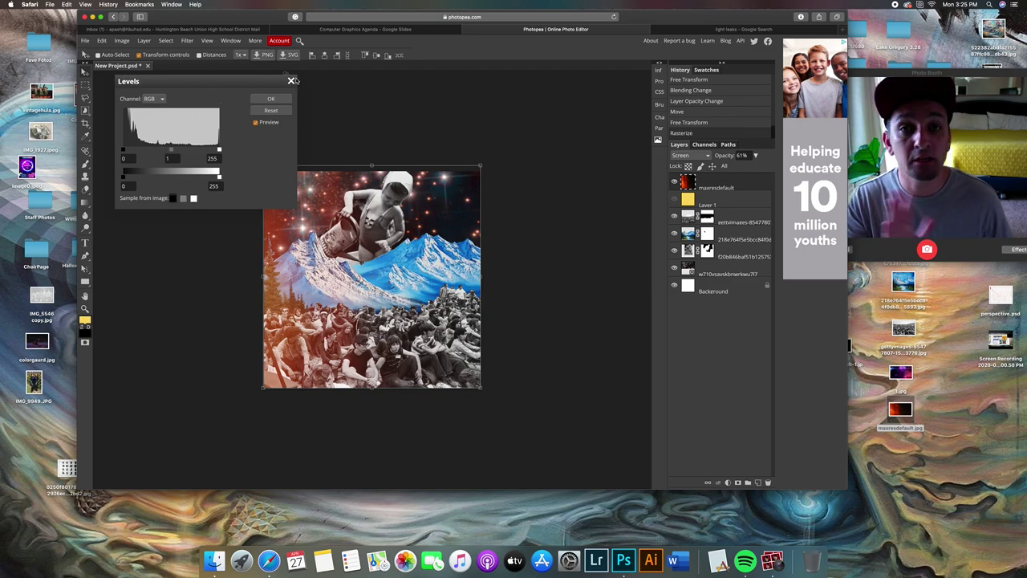
click(291, 81)
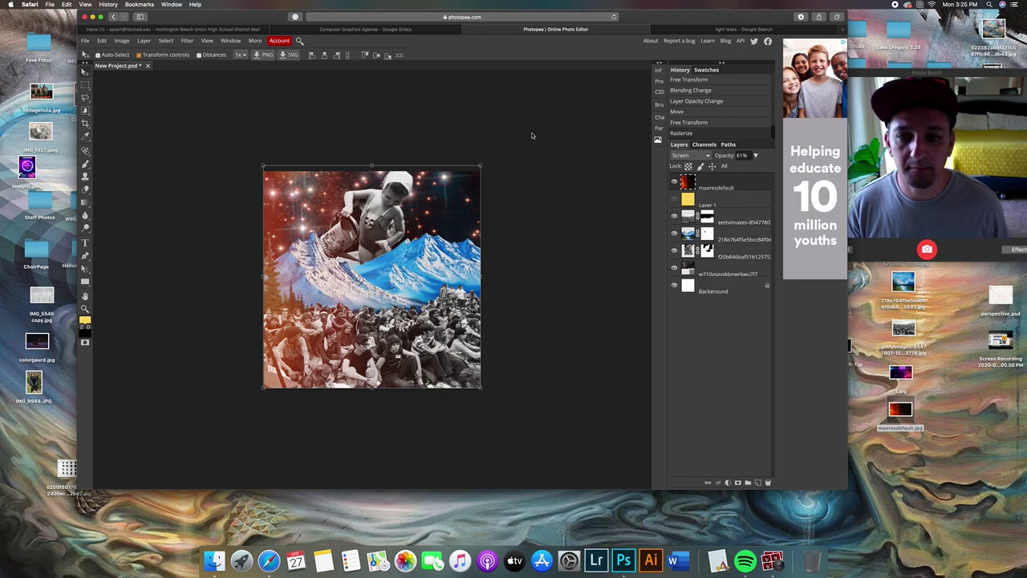
Step: Hide the light leak layer and preview the collage with and without the yellow layer, leaving both hidden
click(674, 182)
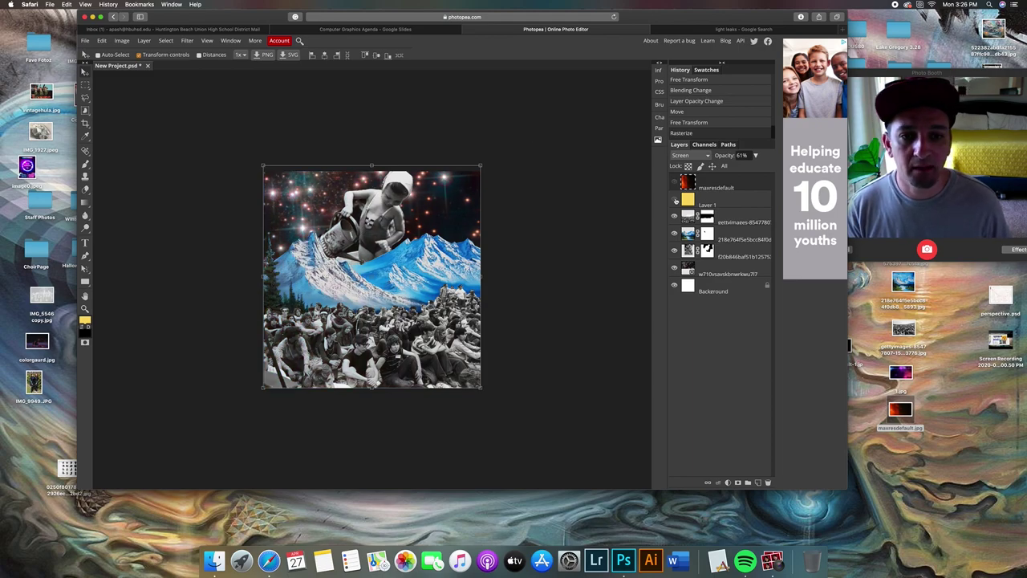
click(675, 200)
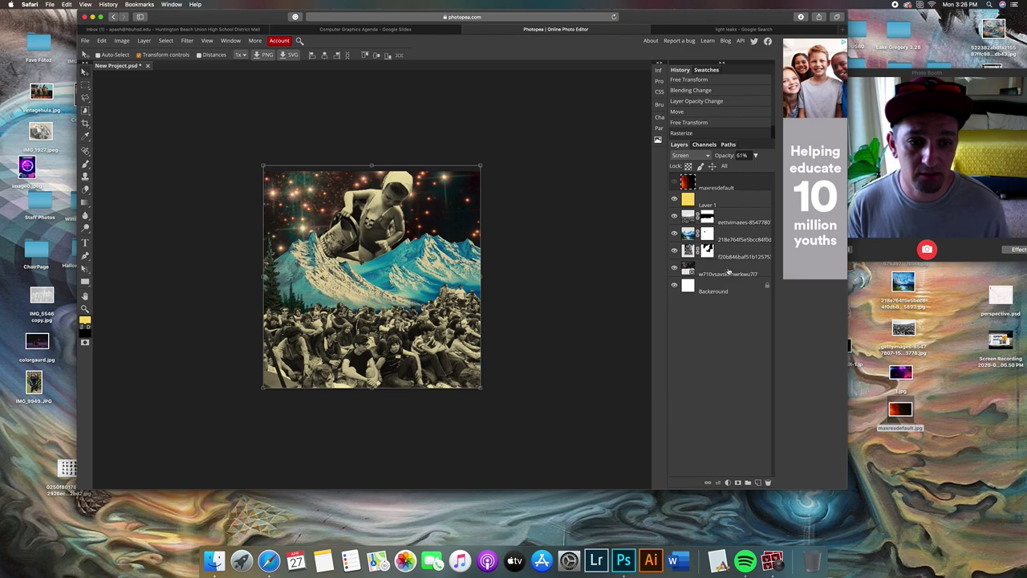
click(675, 200)
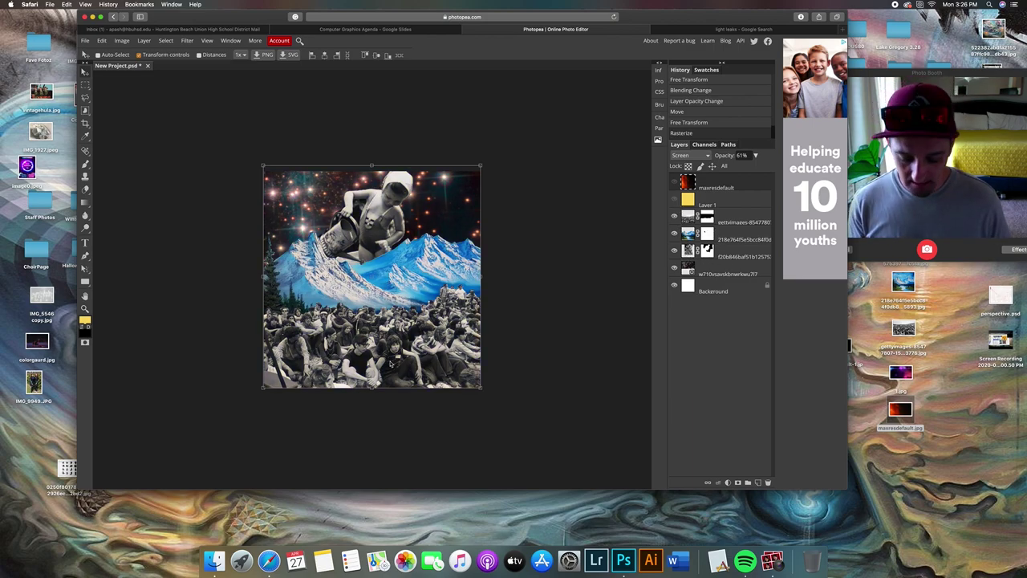
Step: Open the Add Noise filter for the crowd photo layer, with its dialog placed clear of the crowd's detail
key(z)
click(378, 364)
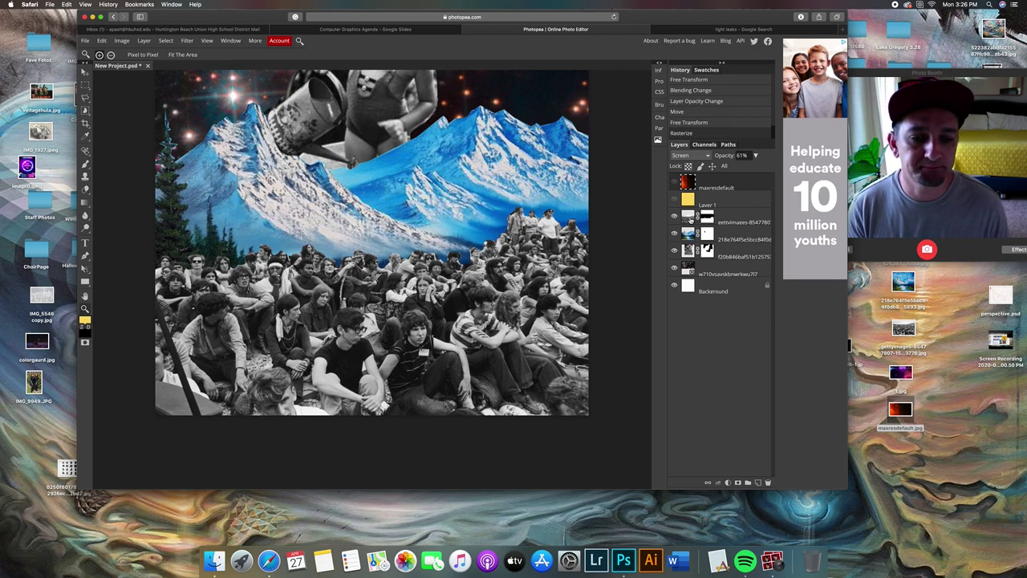
click(690, 219)
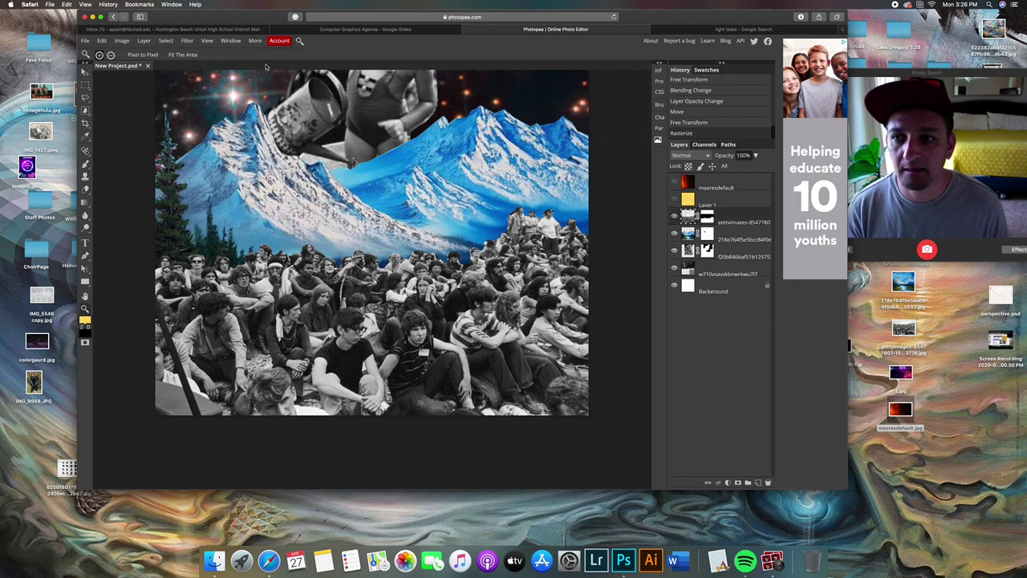
click(186, 41)
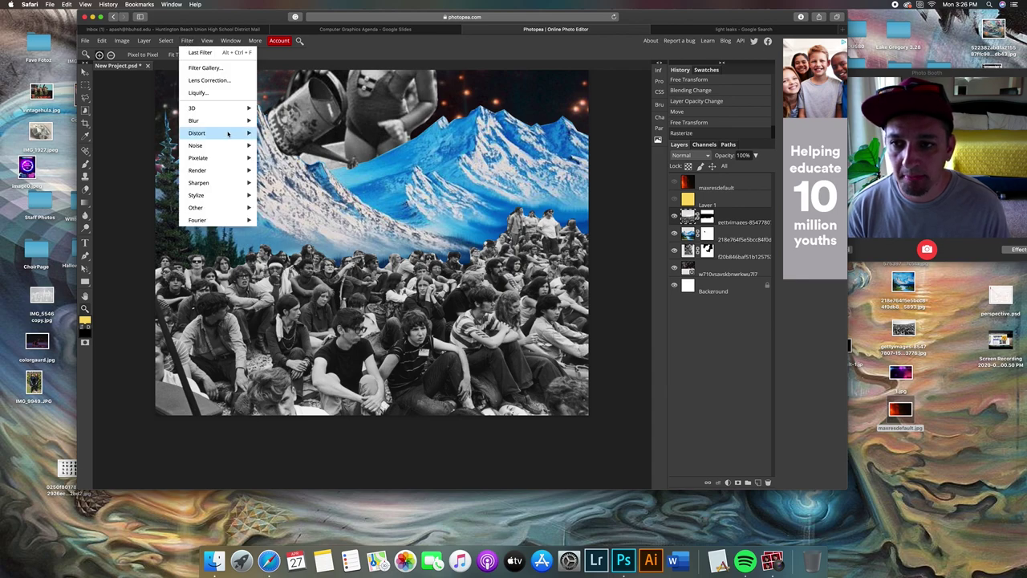
mouse_move(234, 146)
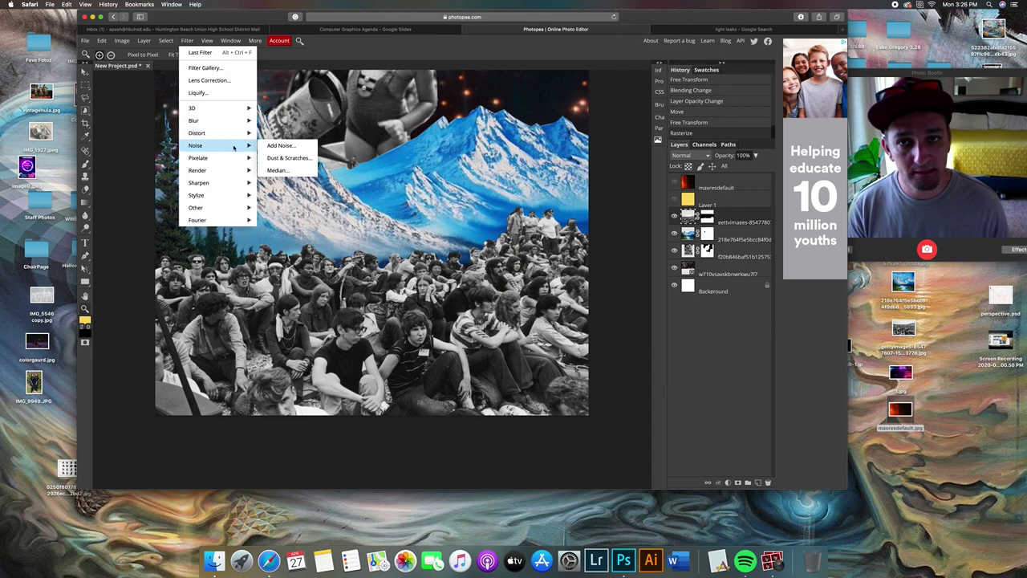
click(294, 147)
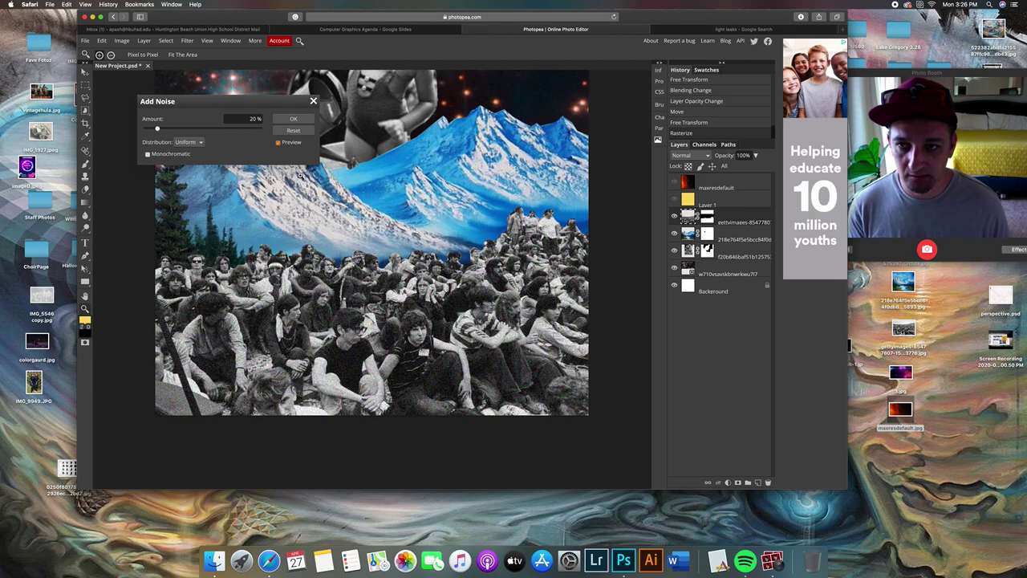
drag(255, 103, 386, 171)
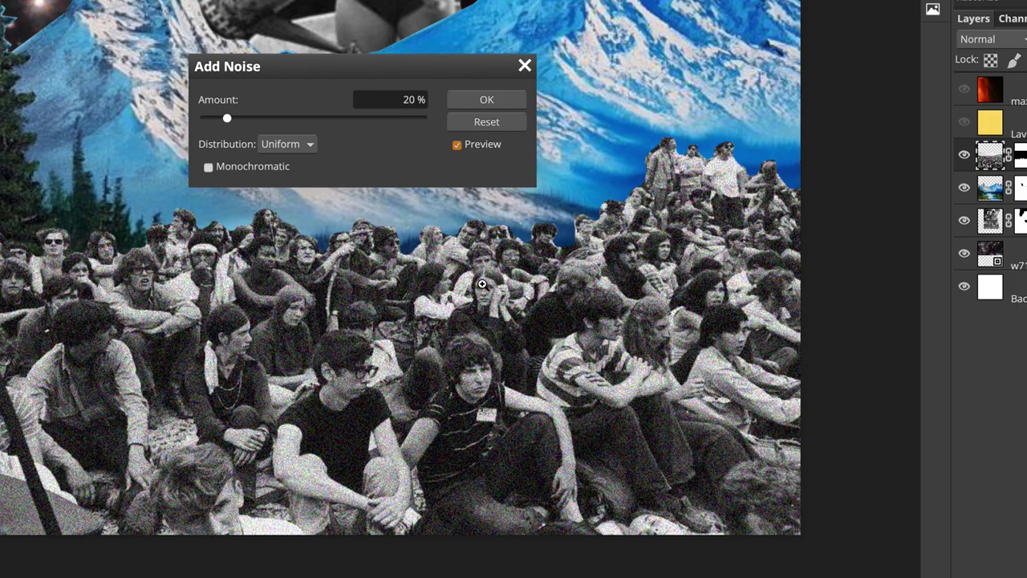
Step: Try monochromatic noise on the crowd, and apply non-monochromatic Uniform noise at 7%
click(458, 146)
click(457, 145)
click(208, 170)
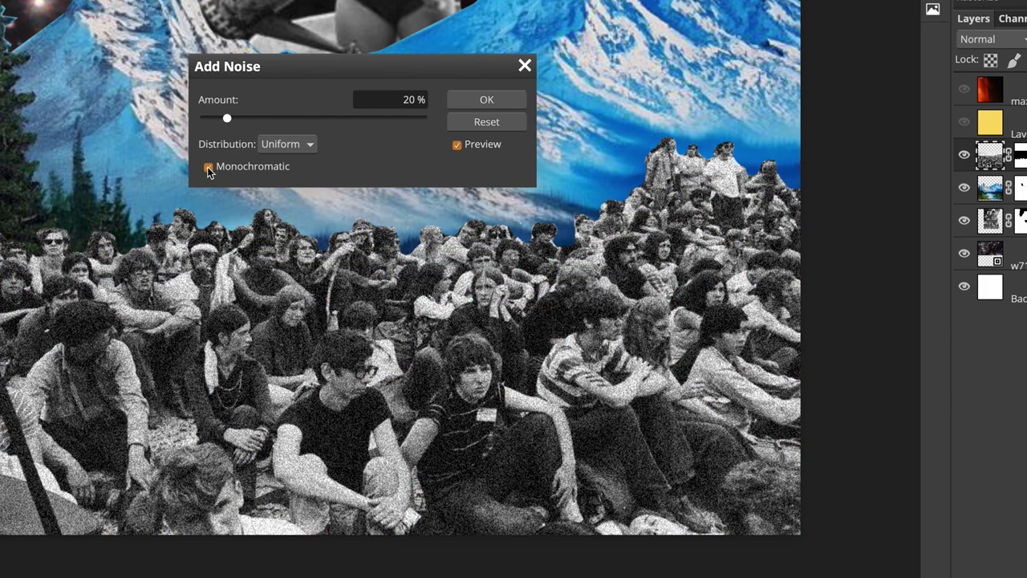
click(208, 169)
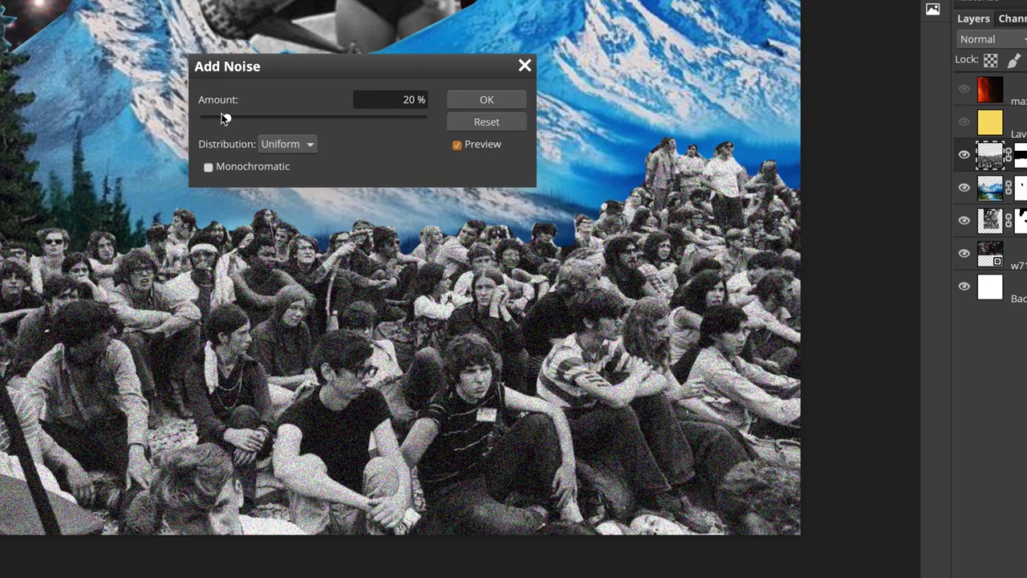
drag(225, 118, 215, 117)
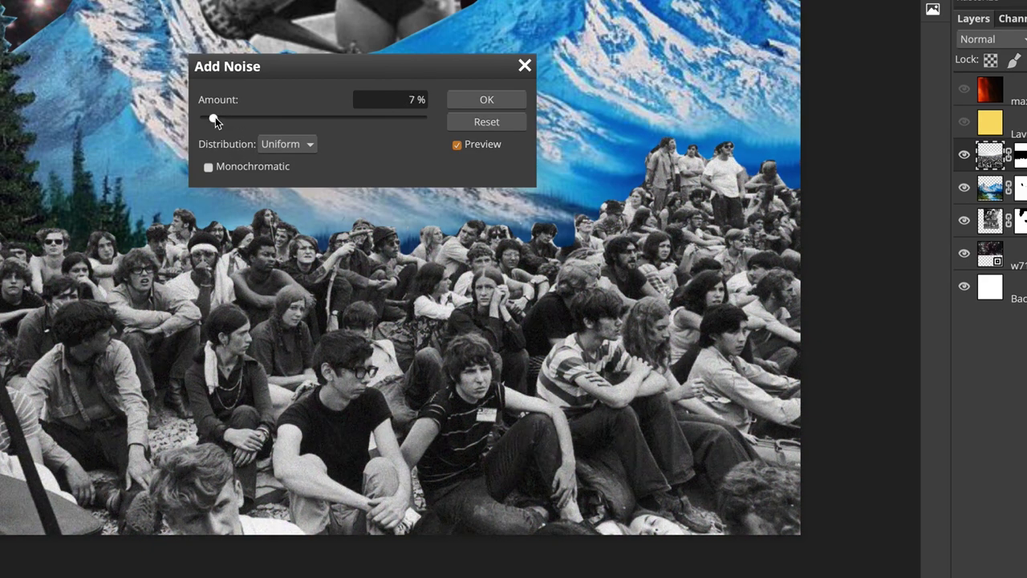
click(502, 101)
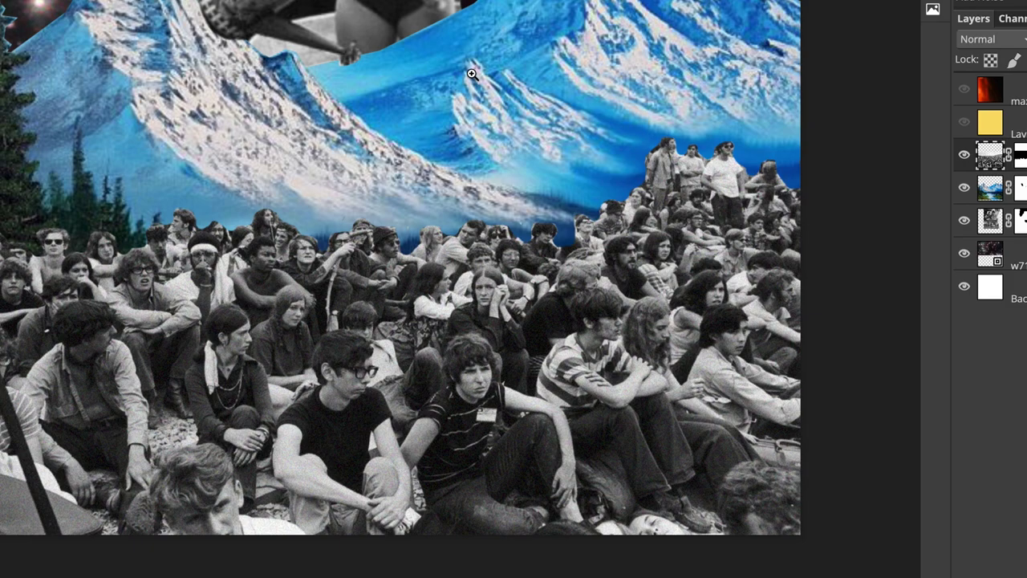
alt+click(449, 115)
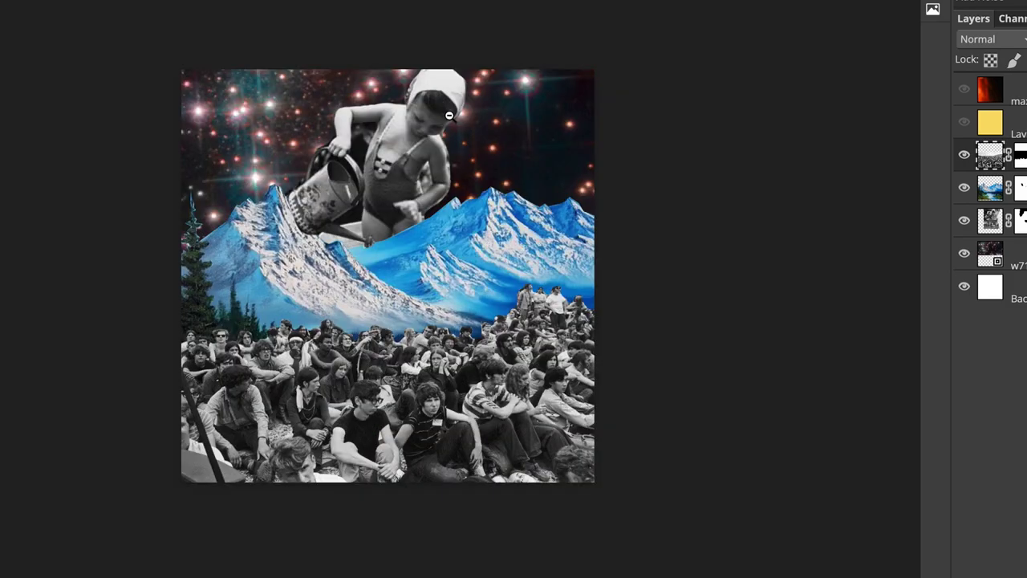
alt+click(420, 222)
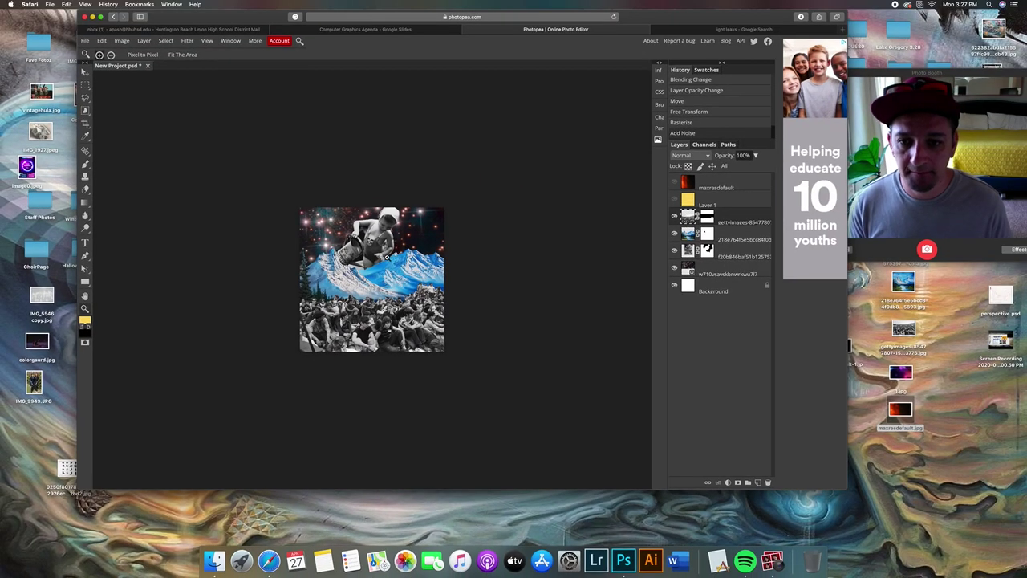
click(387, 257)
click(387, 257)
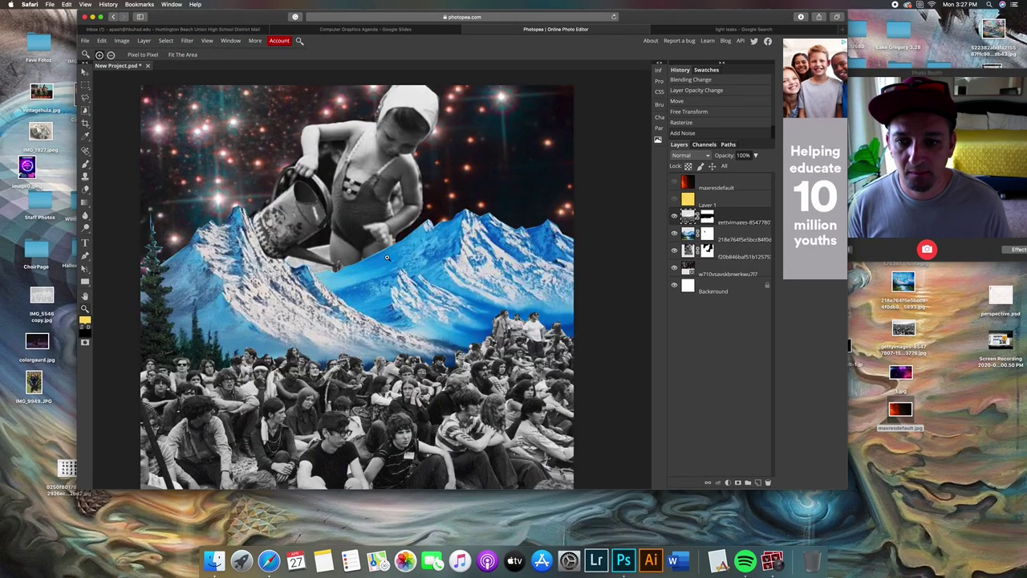
alt+click(387, 257)
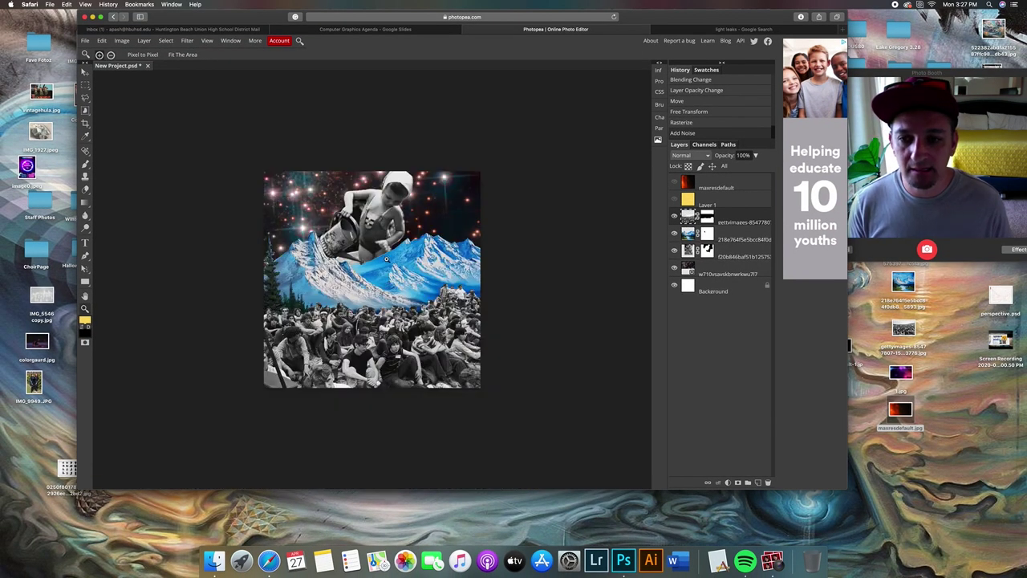
click(372, 274)
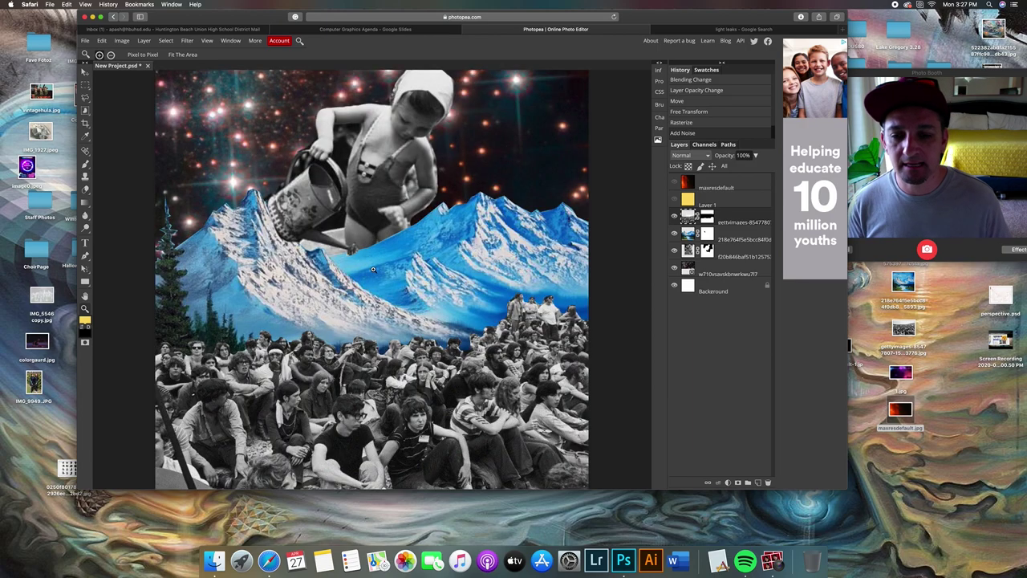